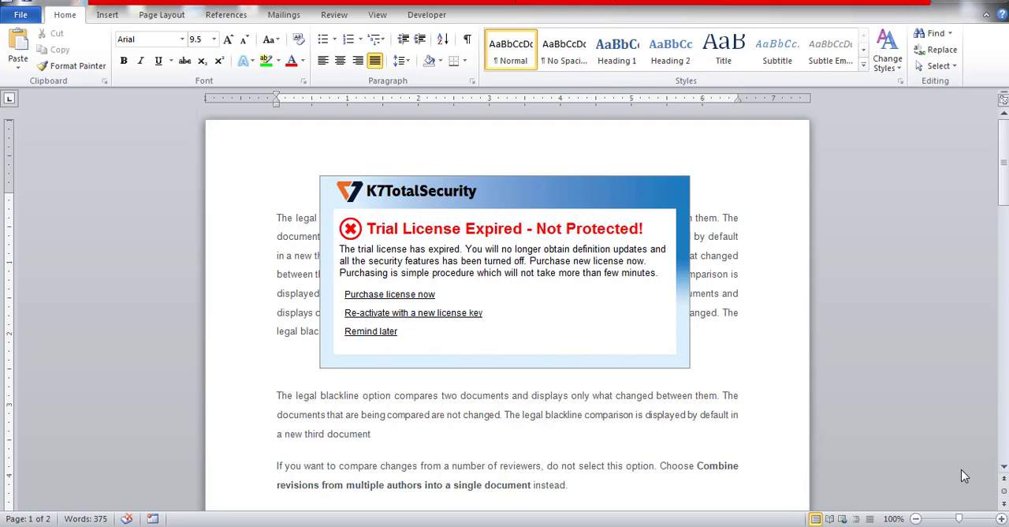
Postpone the antivirus license reminder and apply the Title style to the first paragraph
{"action": "left_click", "coordinate": [382, 334]}
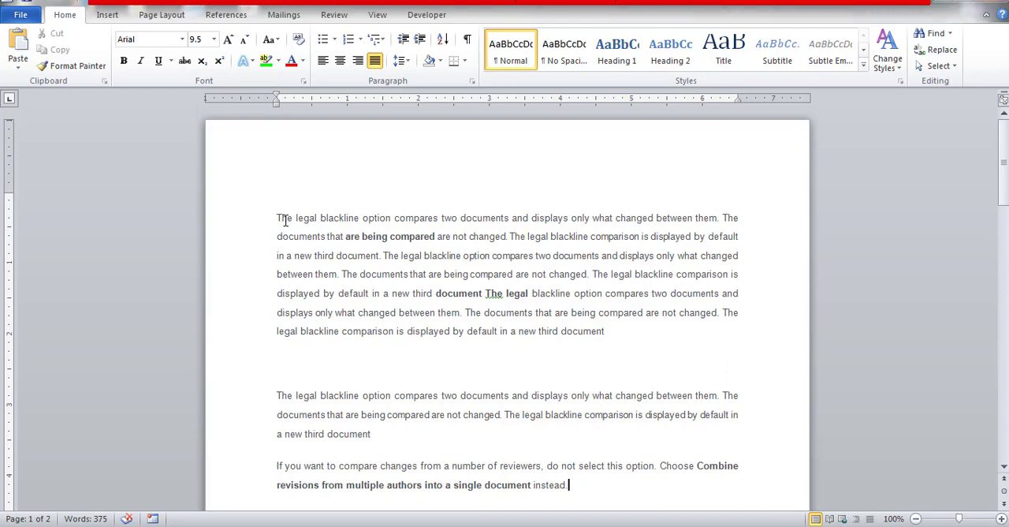
{"action": "left_click_drag", "start_coordinate": [277, 218], "coordinate": [609, 337]}
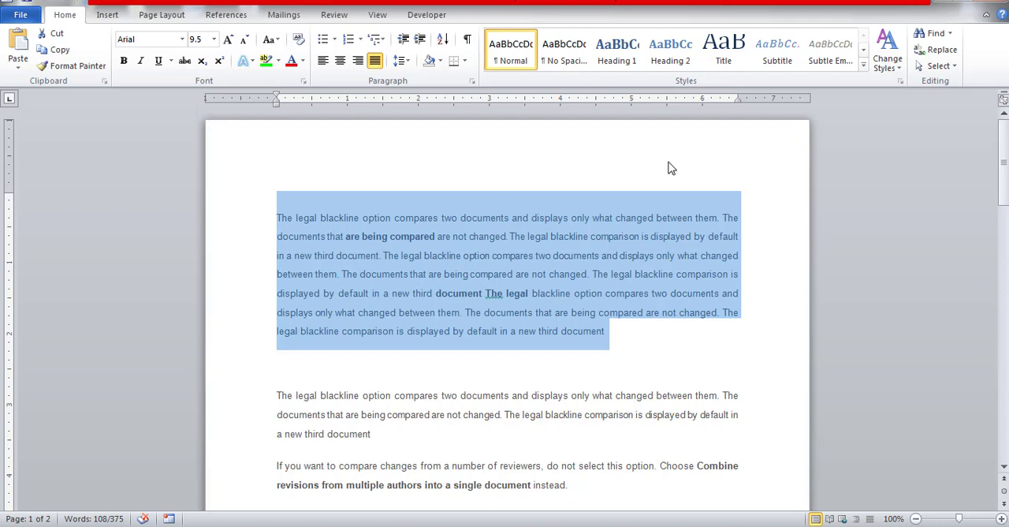
{"action": "left_click", "coordinate": [651, 308]}
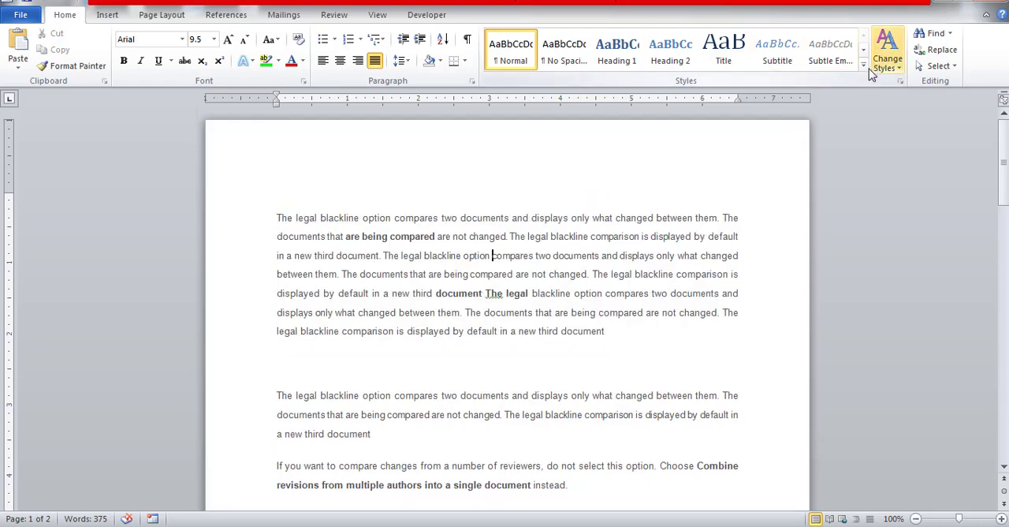
{"action": "left_click", "coordinate": [865, 67]}
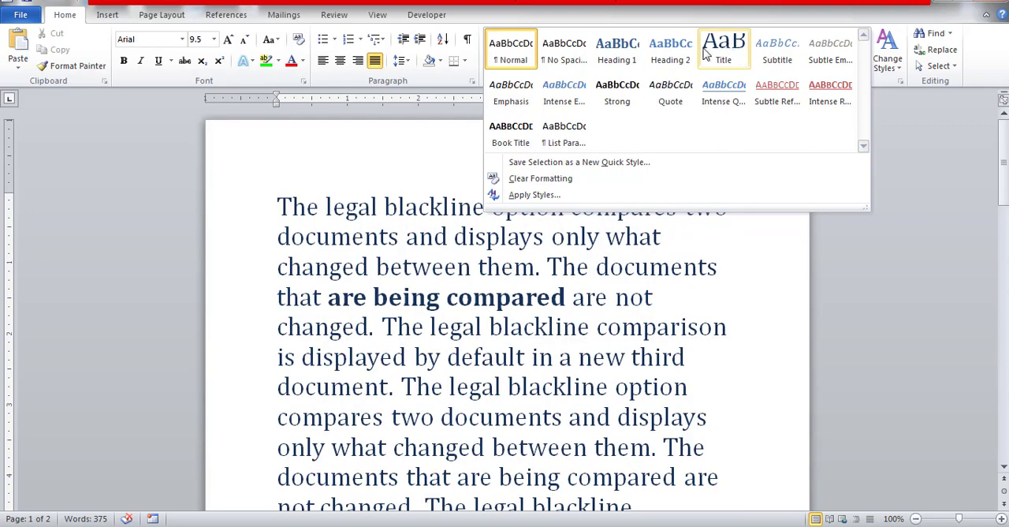
{"action": "left_click", "coordinate": [726, 59]}
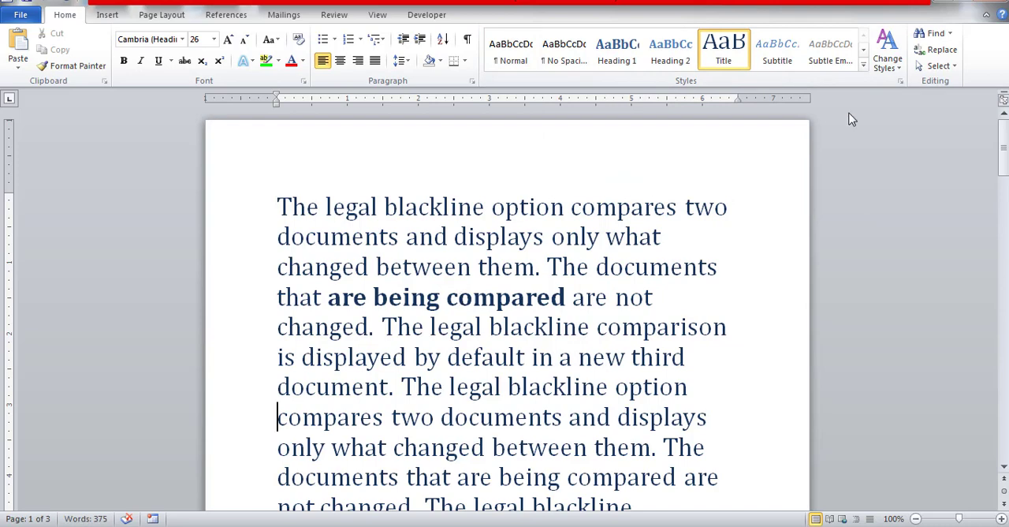
Clear the first paragraph's formatting and justify the text of the whole document
{"action": "left_click", "coordinate": [864, 66]}
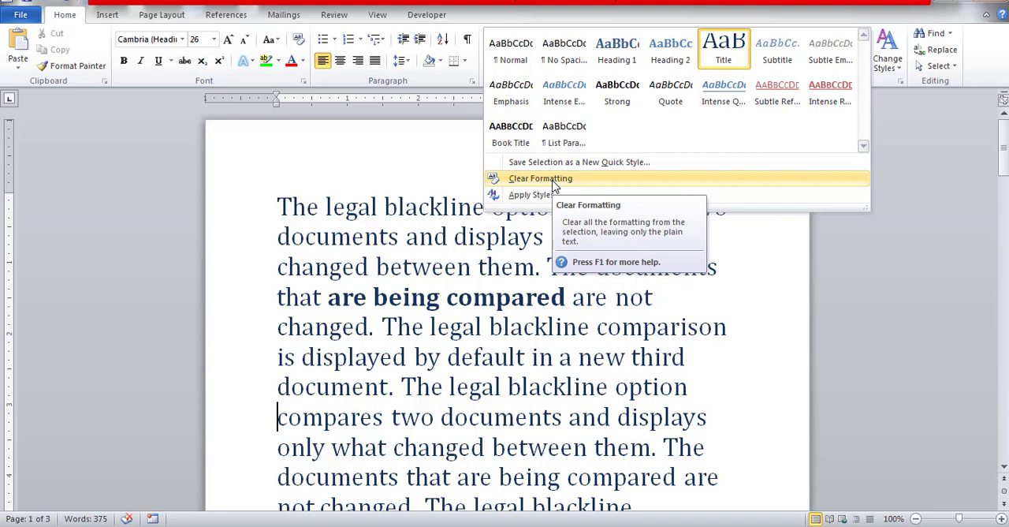
{"action": "left_click", "coordinate": [554, 179]}
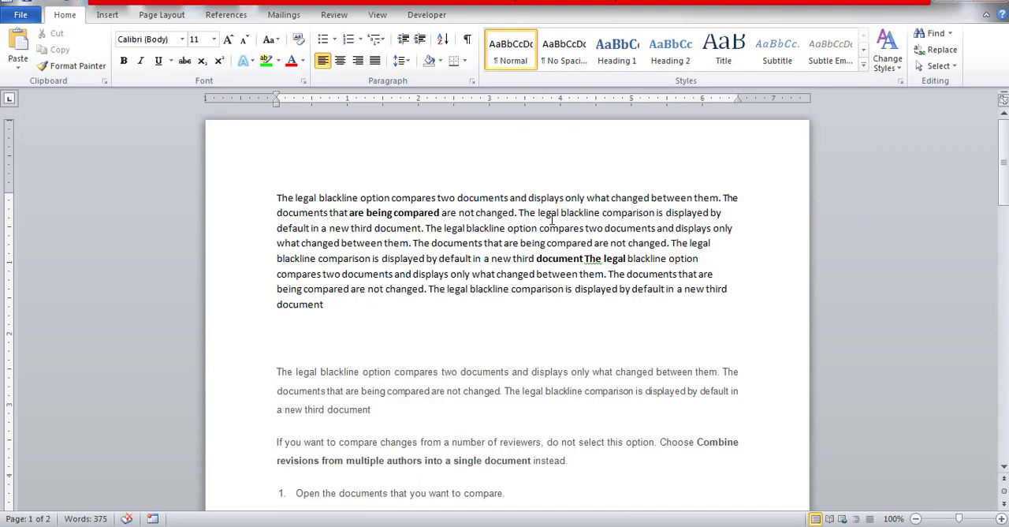
{"action": "key", "text": "ctrl+a"}
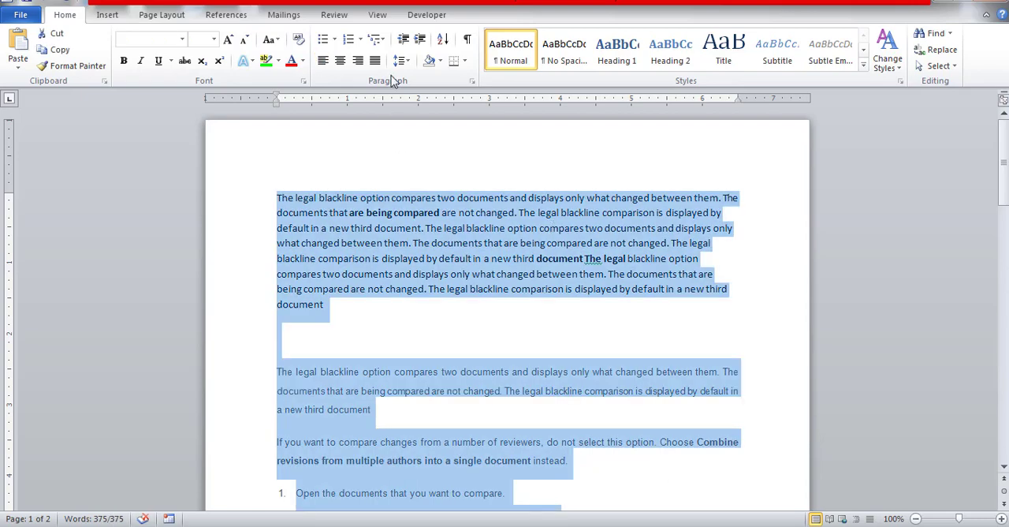
{"action": "left_click", "coordinate": [375, 63]}
{"action": "left_click", "coordinate": [651, 352]}
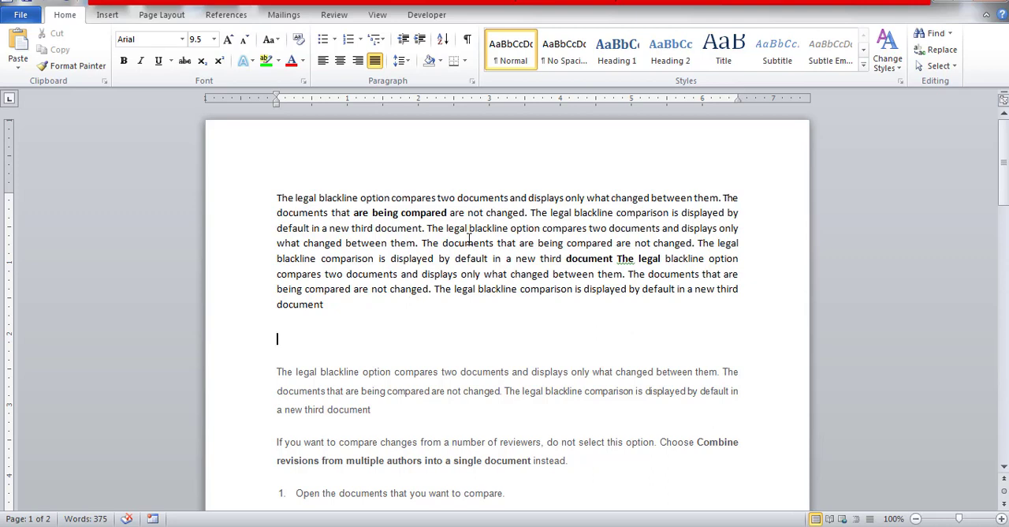
Search the text for the word "document" and look through the highlighted matches on both pages
{"action": "left_click", "coordinate": [934, 40]}
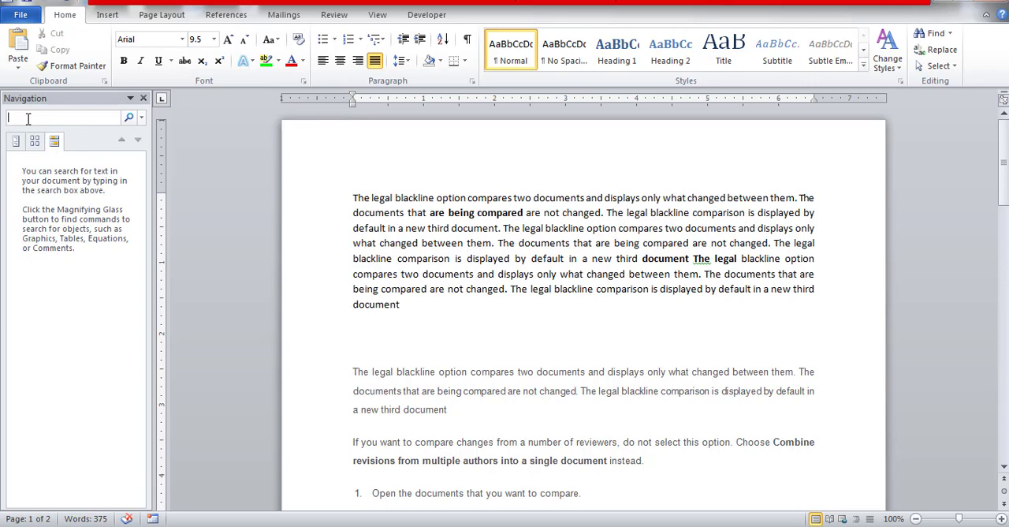
{"action": "left_click", "coordinate": [65, 100]}
{"action": "left_click", "coordinate": [39, 119]}
{"action": "type", "text": "doume"}
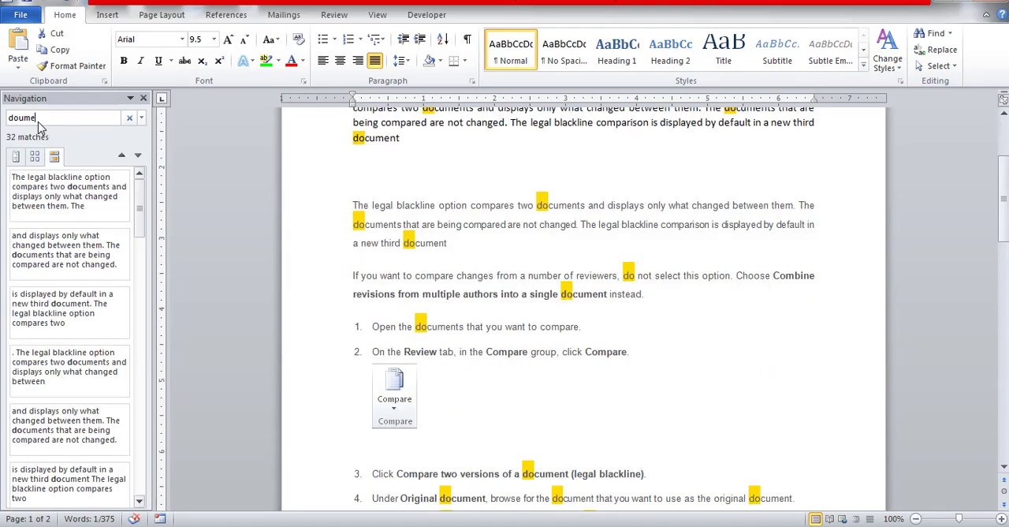
{"action": "type", "text": "nt"}
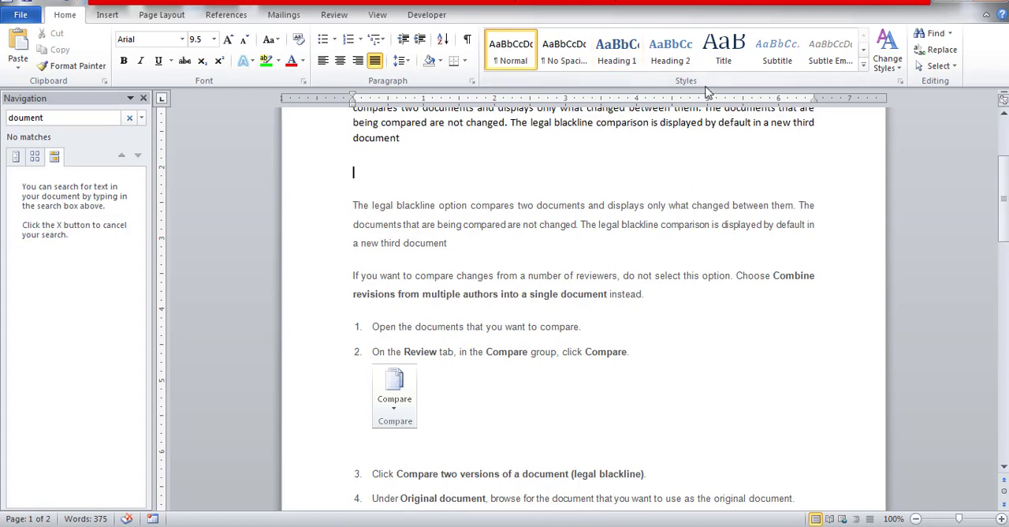
{"action": "left_click", "coordinate": [1005, 140]}
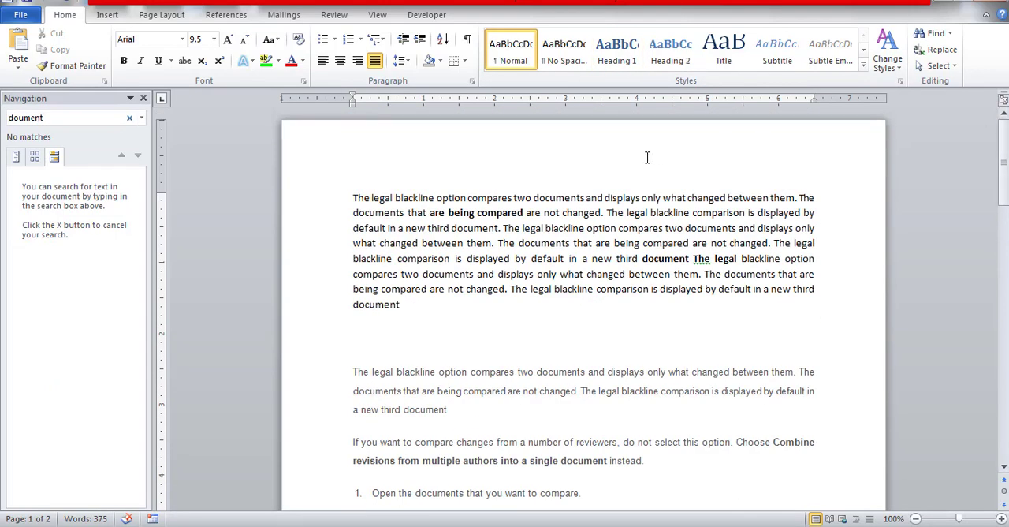
{"action": "left_click", "coordinate": [18, 116]}
{"action": "key", "text": "End"}
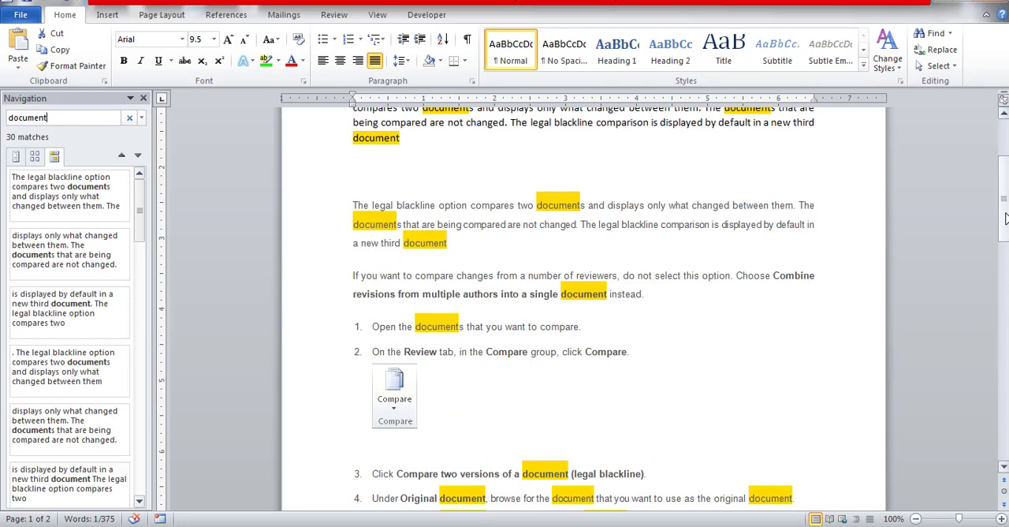
{"action": "left_click_drag", "start_coordinate": [1005, 217], "coordinate": [999, 335]}
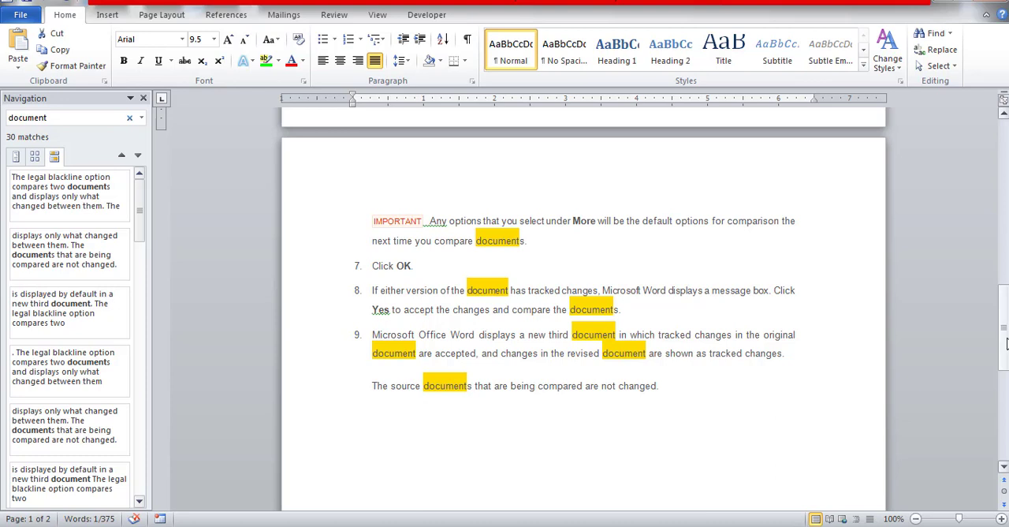
{"action": "scroll", "coordinate": [988, 327], "scroll_direction": "up", "scroll_amount": 10}
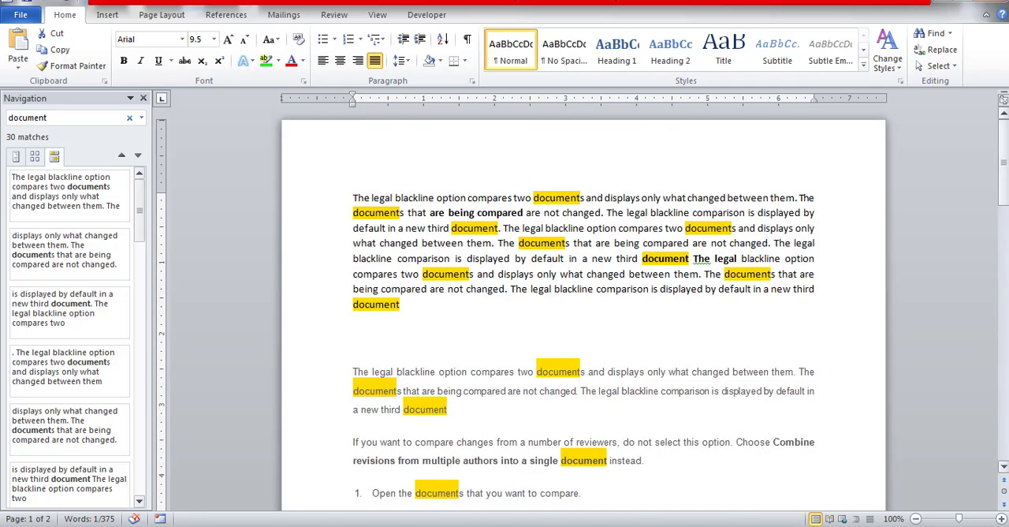
Use Advanced Find to look for "option" and apply the reading highlight to all its occurrences
{"action": "left_click", "coordinate": [950, 33]}
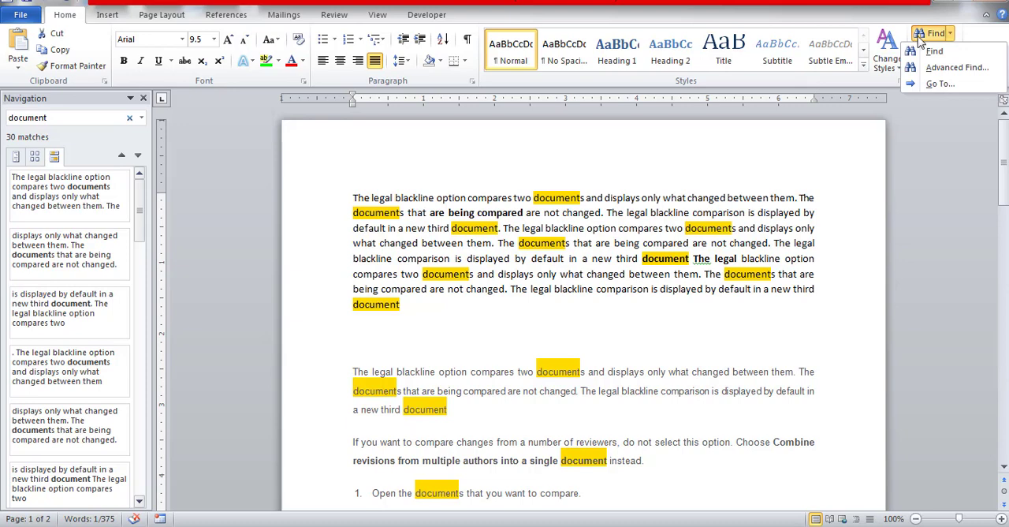
{"action": "left_click", "coordinate": [949, 69]}
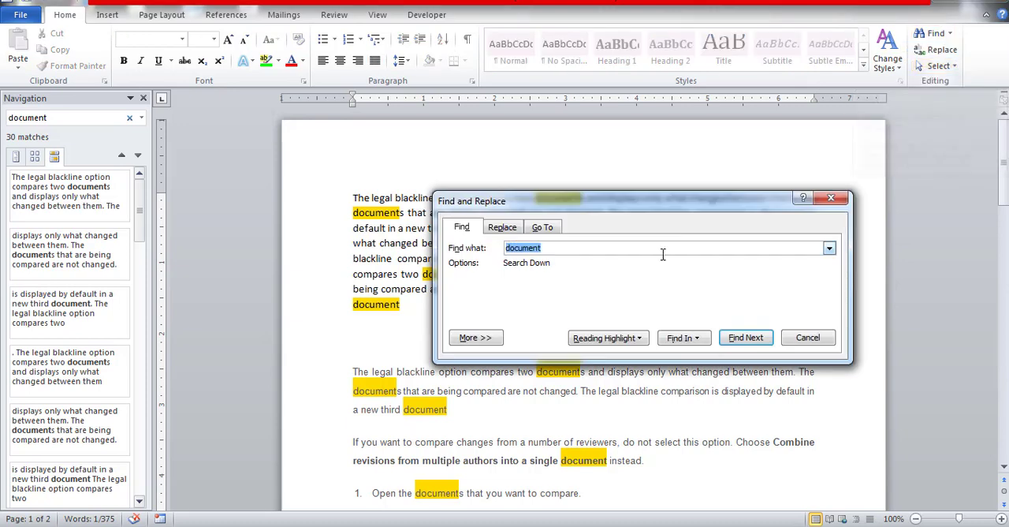
{"action": "left_click_drag", "start_coordinate": [615, 207], "coordinate": [531, 213]}
{"action": "left_click", "coordinate": [142, 102]}
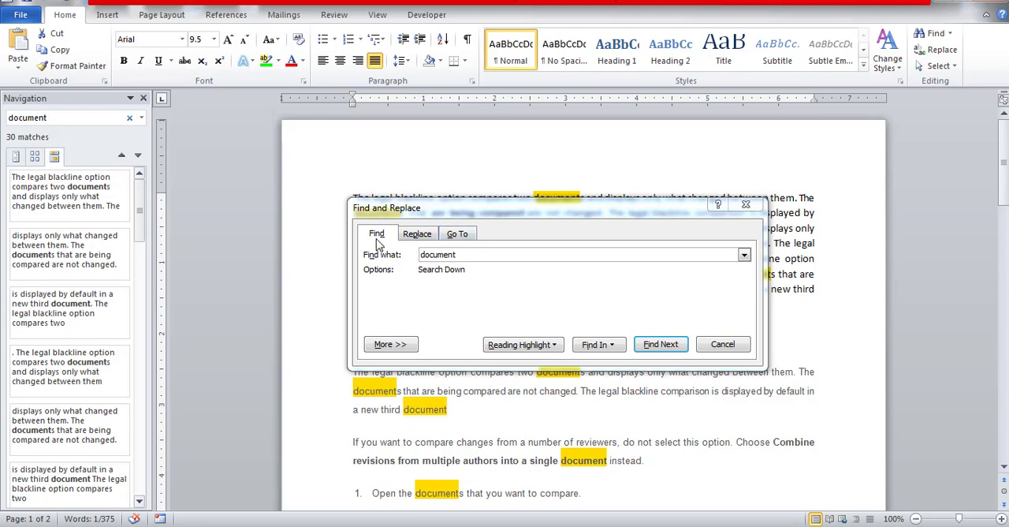
{"action": "left_click_drag", "start_coordinate": [521, 219], "coordinate": [464, 151]}
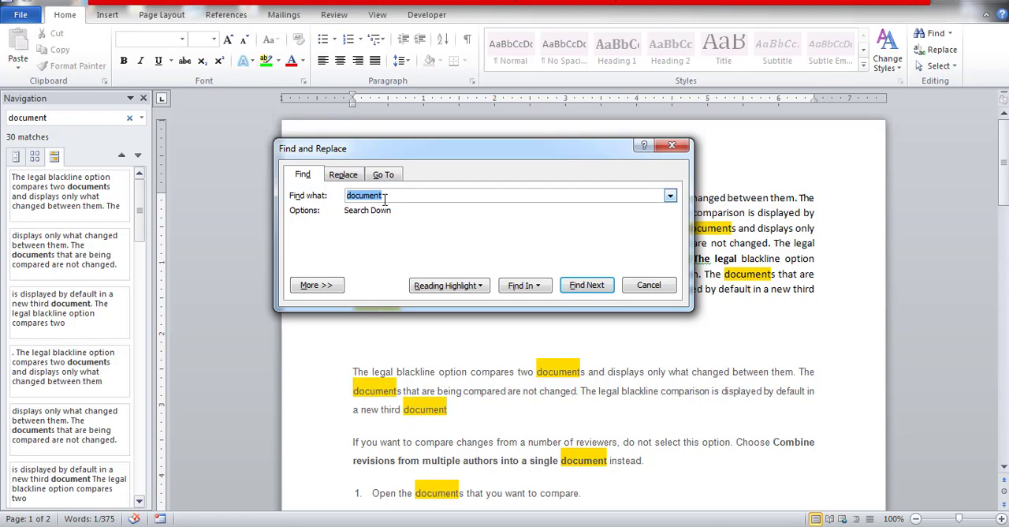
{"action": "left_click_drag", "start_coordinate": [394, 196], "coordinate": [298, 216]}
{"action": "type", "text": "option"}
{"action": "left_click", "coordinate": [536, 288]}
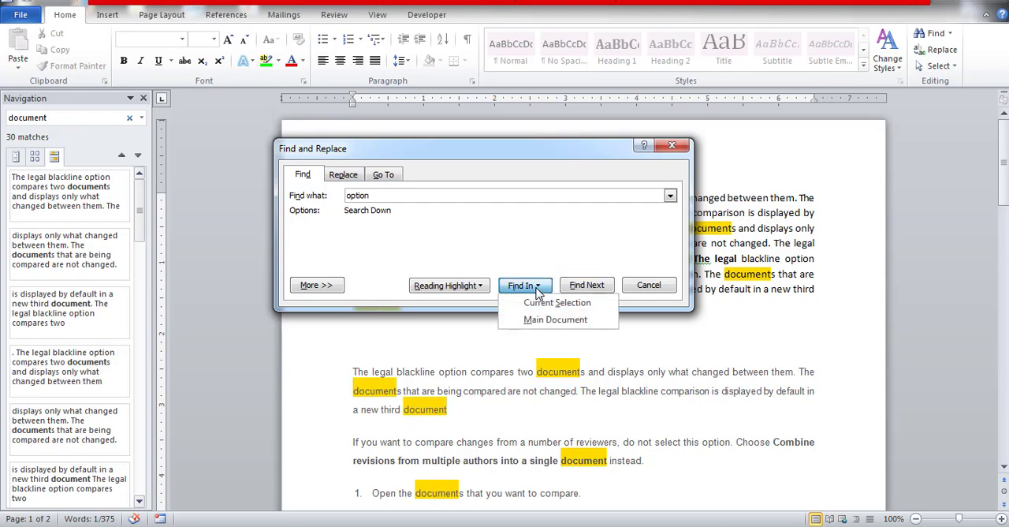
{"action": "left_click", "coordinate": [481, 289]}
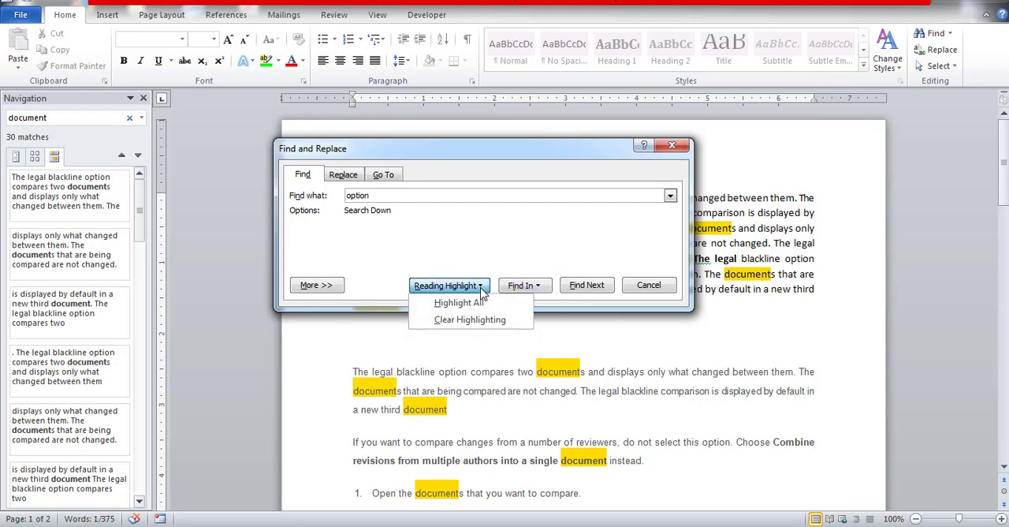
{"action": "left_click", "coordinate": [478, 304]}
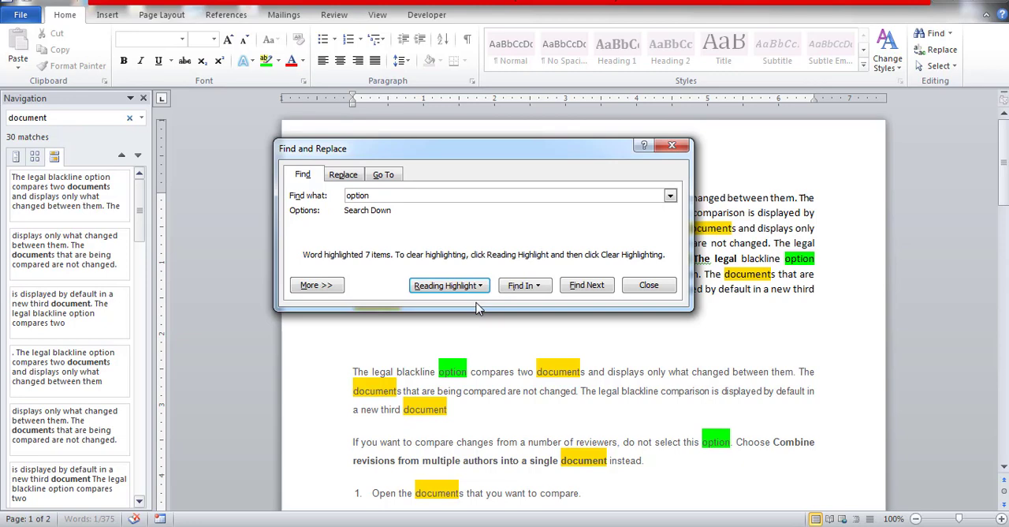
Clear the reading highlight from "option" and highlight all its occurrences again
{"action": "left_click", "coordinate": [481, 287]}
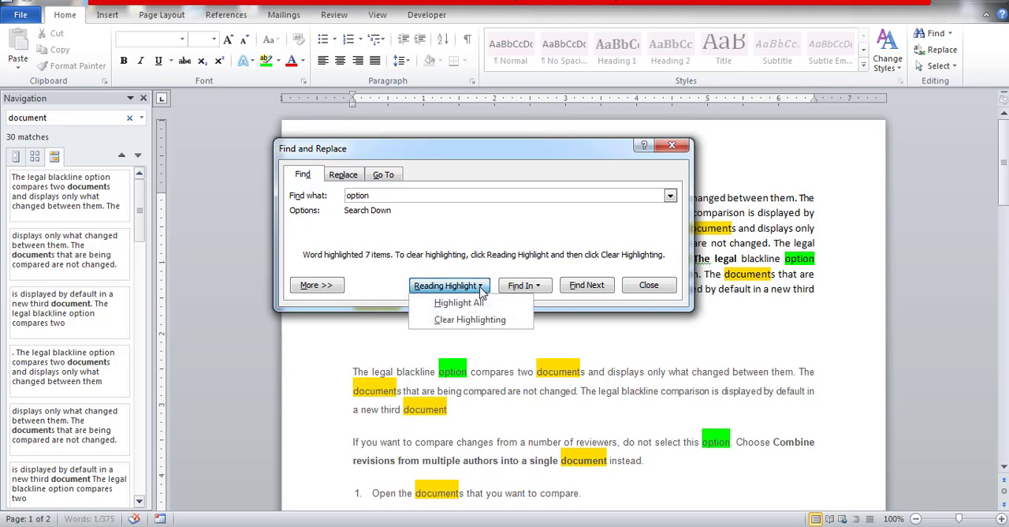
{"action": "left_click", "coordinate": [470, 320]}
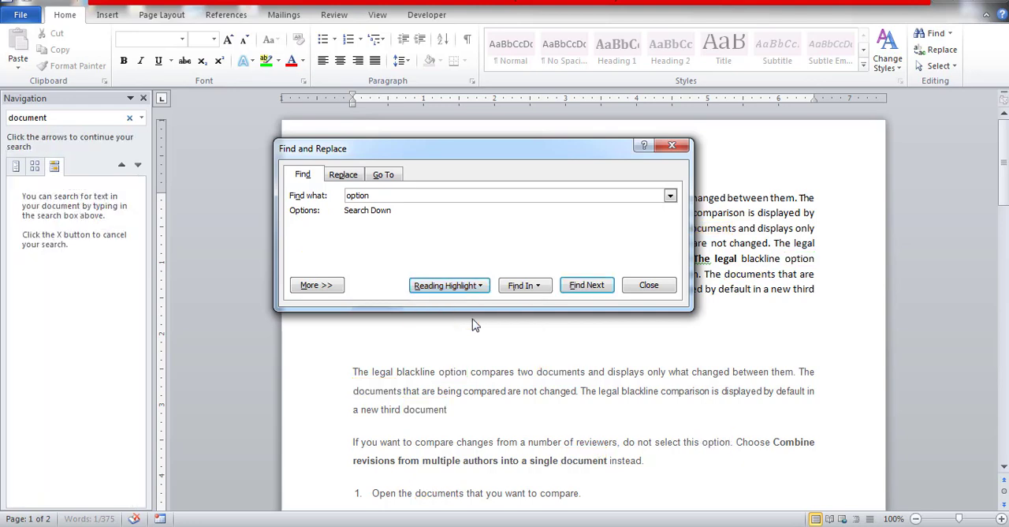
{"action": "left_click", "coordinate": [481, 287]}
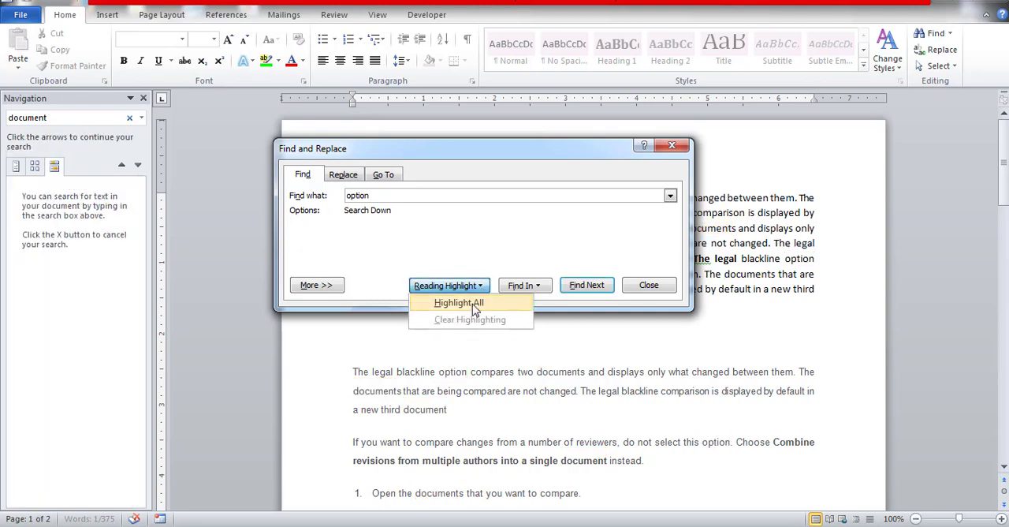
{"action": "left_click", "coordinate": [472, 303]}
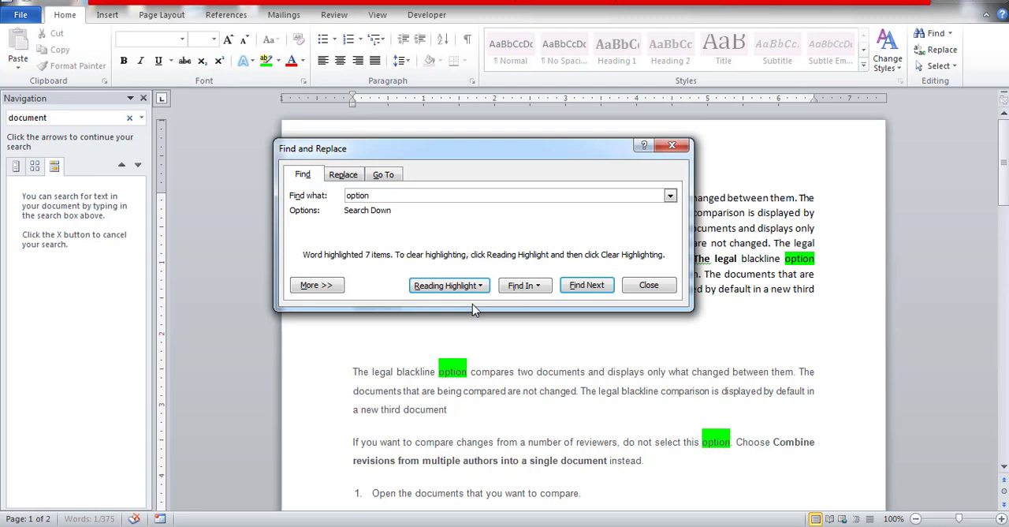
Close the Find and Replace dialog
{"action": "left_click", "coordinate": [949, 34]}
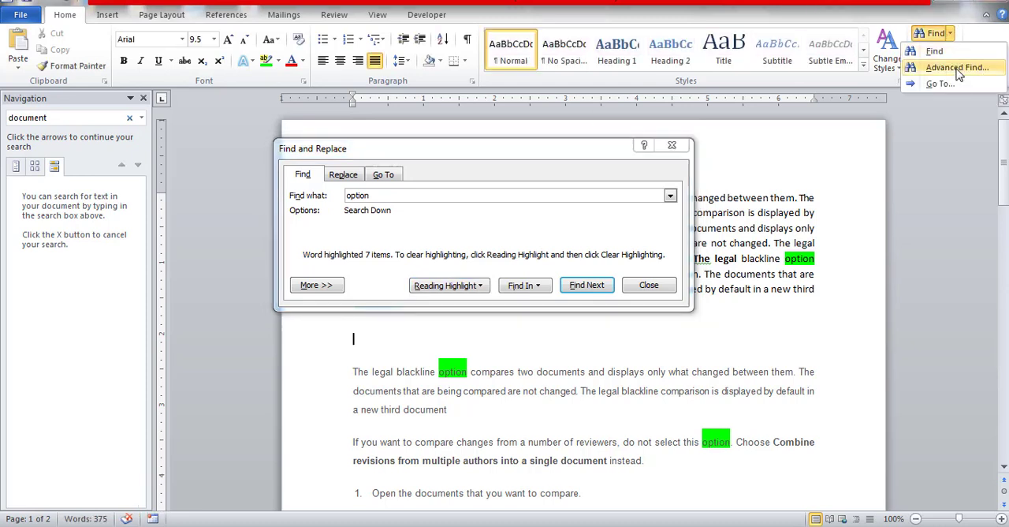
{"action": "left_click", "coordinate": [839, 172]}
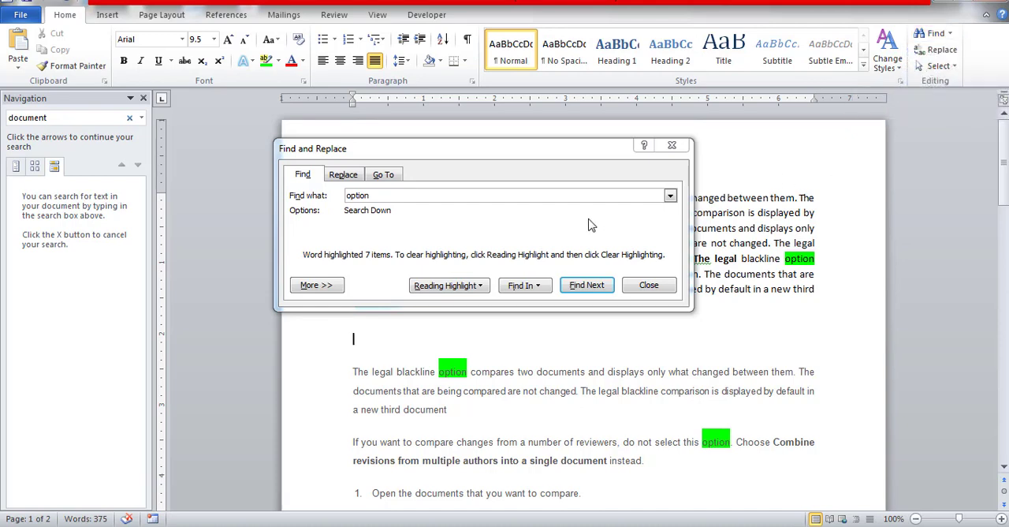
{"action": "left_click", "coordinate": [672, 145]}
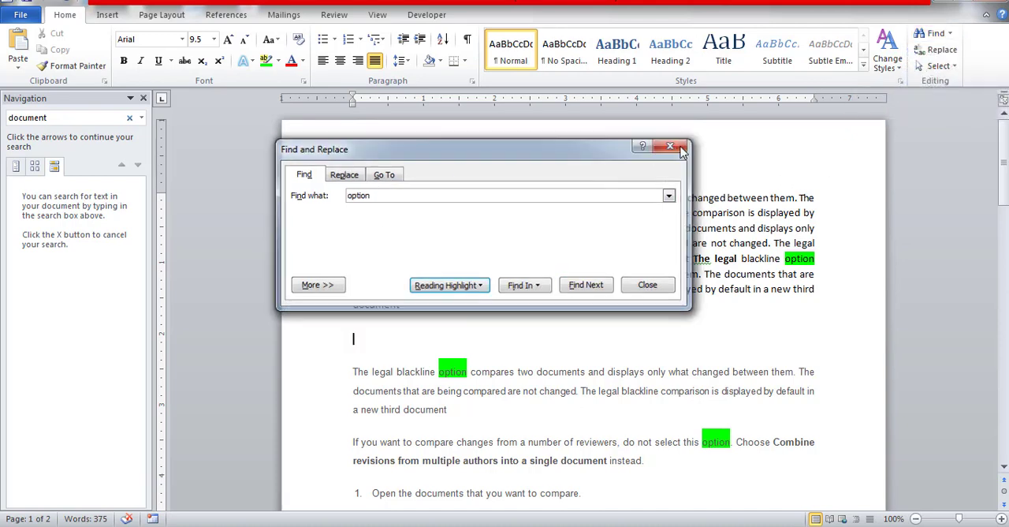
Examine the Go To options for jumping to a page, close them without jumping, and close the Navigation pane
{"action": "left_click", "coordinate": [950, 34]}
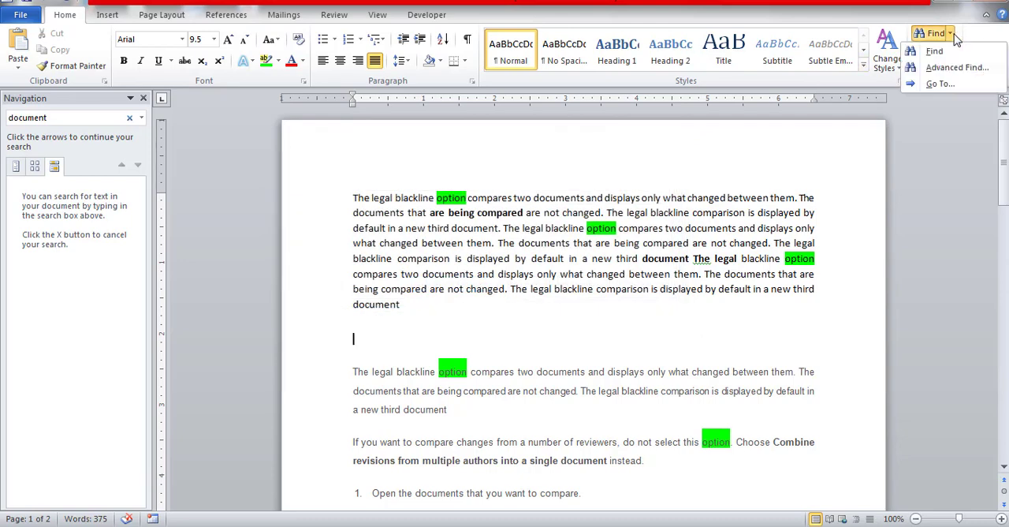
{"action": "left_click", "coordinate": [951, 36]}
{"action": "left_click", "coordinate": [952, 36]}
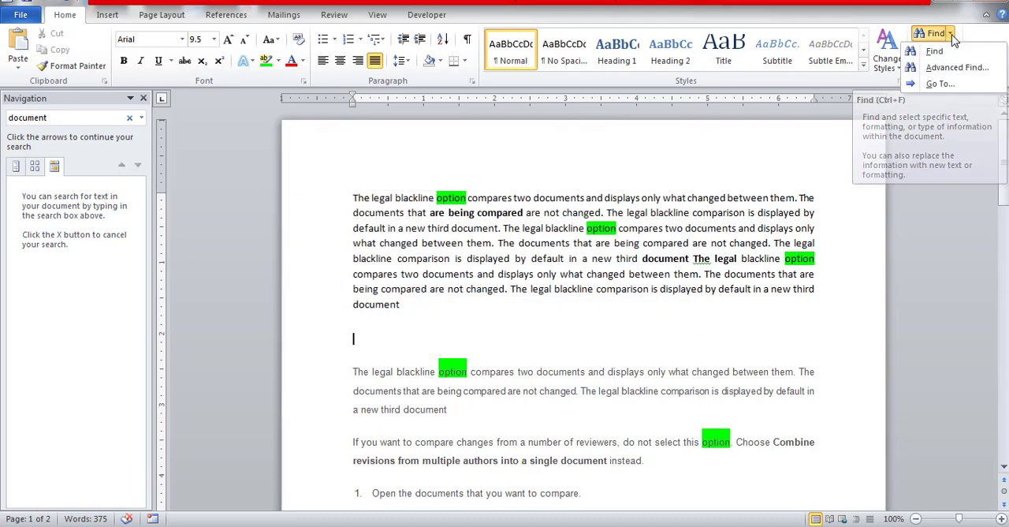
{"action": "left_click", "coordinate": [938, 85]}
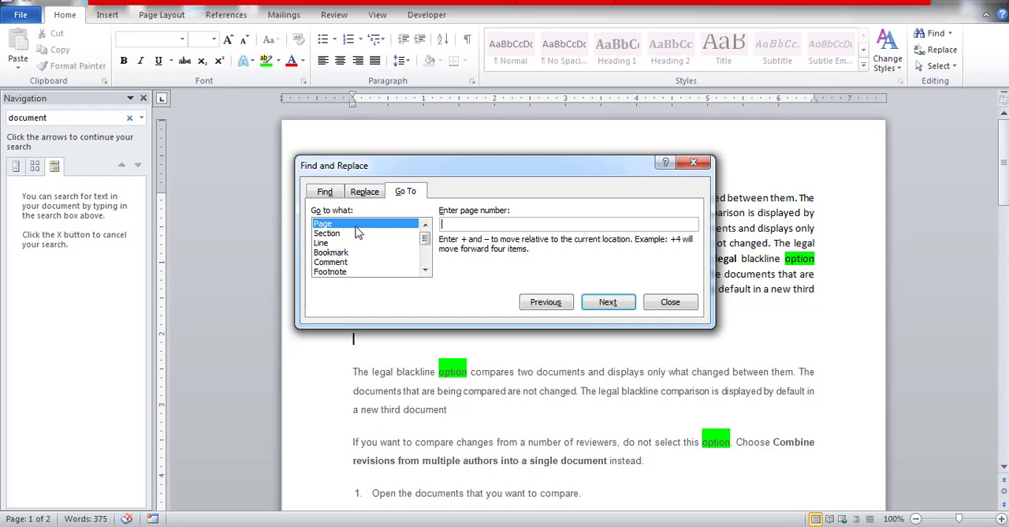
{"action": "left_click", "coordinate": [697, 163]}
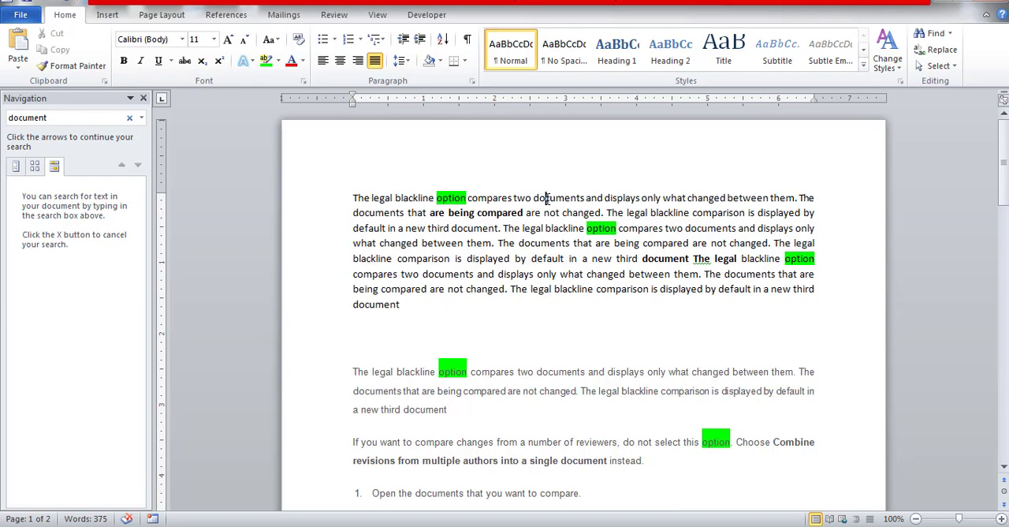
{"action": "left_click_drag", "start_coordinate": [1004, 189], "coordinate": [1005, 150]}
{"action": "left_click", "coordinate": [144, 98]}
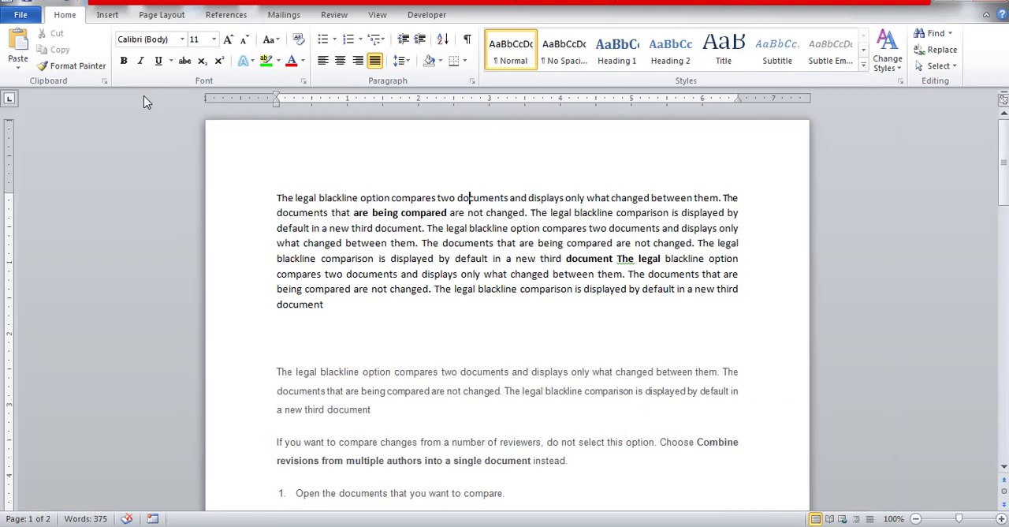
Use Go To to jump to page 2 of the document and close the Find and Replace dialog
{"action": "left_click", "coordinate": [951, 33]}
{"action": "left_click", "coordinate": [939, 82]}
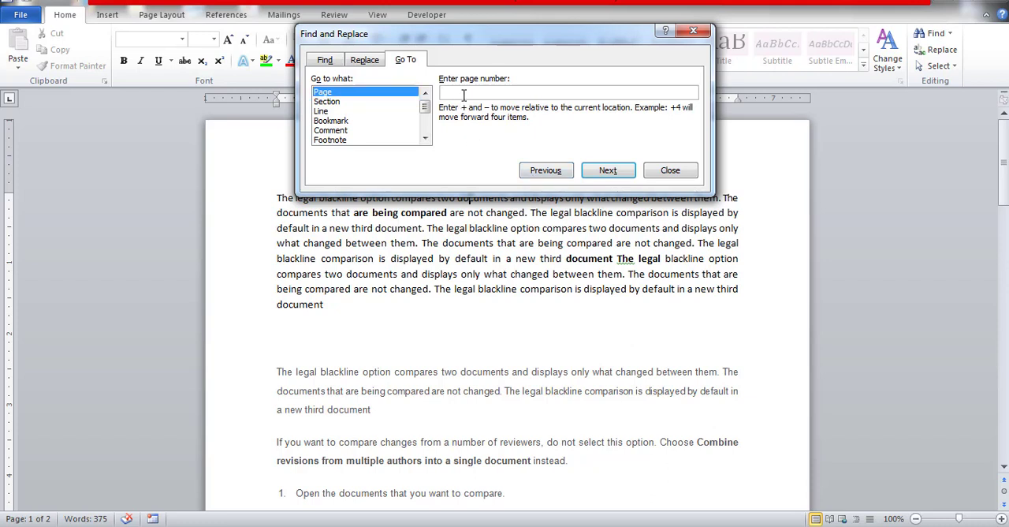
{"action": "type", "text": "2"}
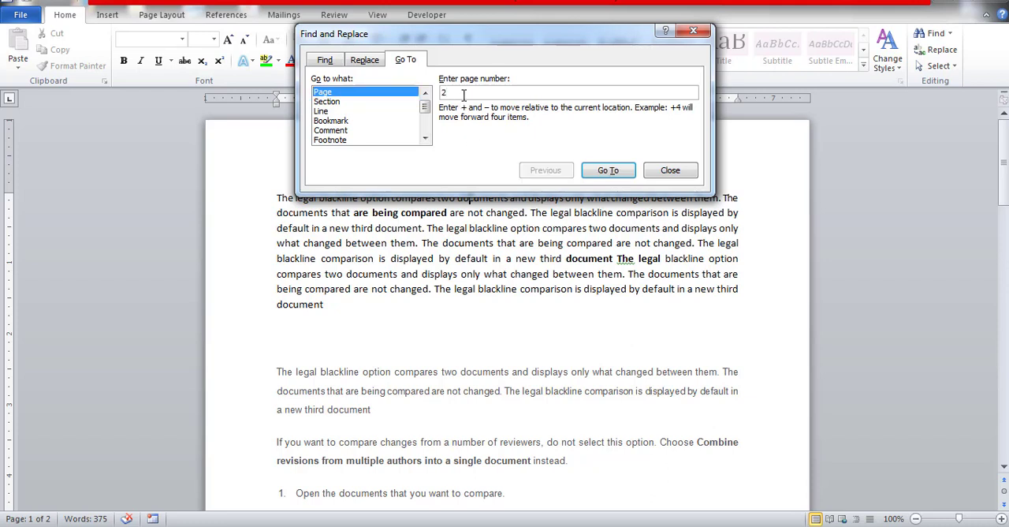
{"action": "left_click", "coordinate": [619, 175]}
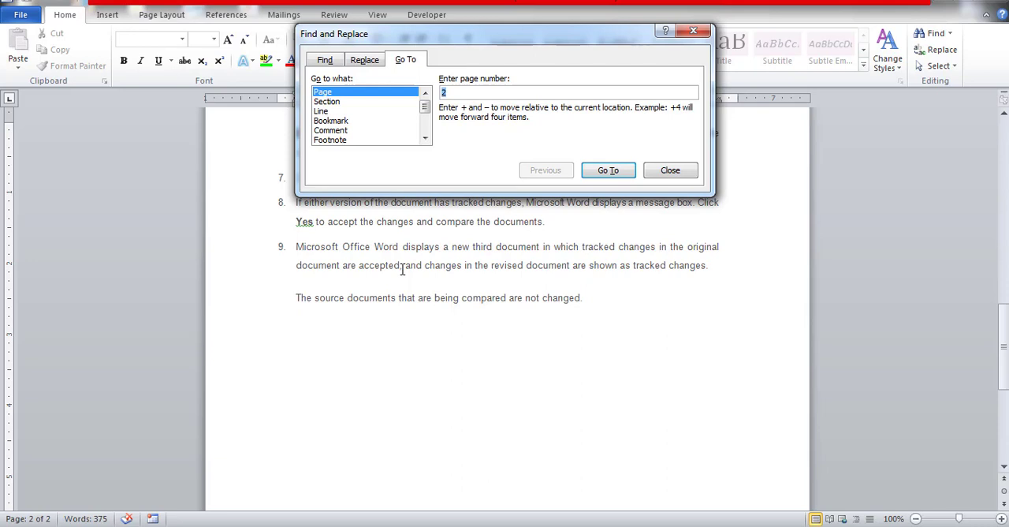
{"action": "left_click", "coordinate": [694, 30]}
{"action": "left_click", "coordinate": [951, 34]}
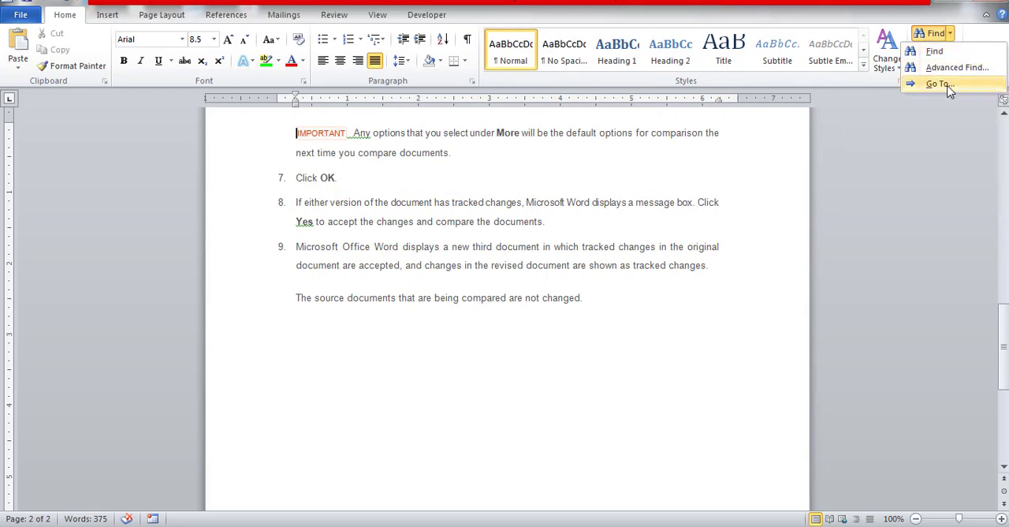
{"action": "left_click", "coordinate": [667, 167]}
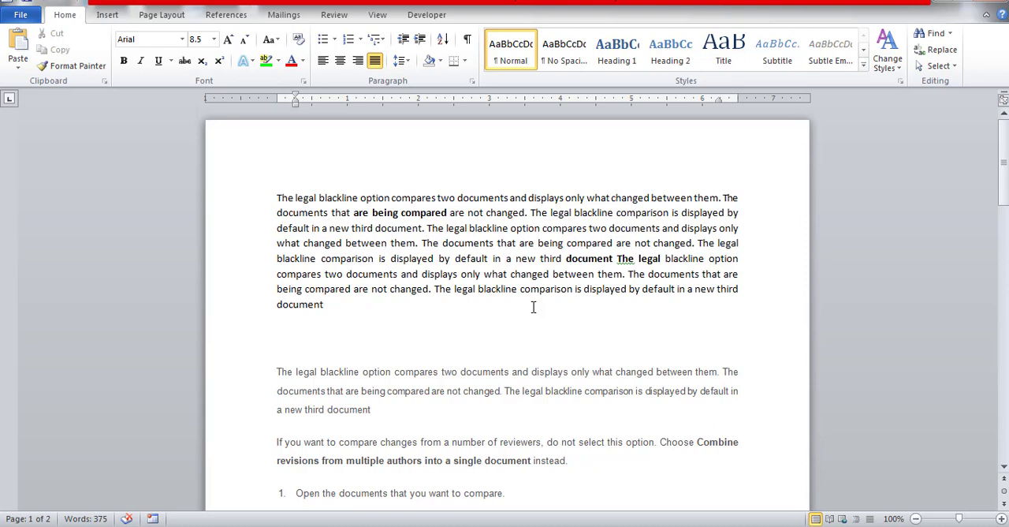
Start a Replace operation with the dialog moved clear of the first paragraph, and set the search term to "document"
{"action": "left_click", "coordinate": [941, 50]}
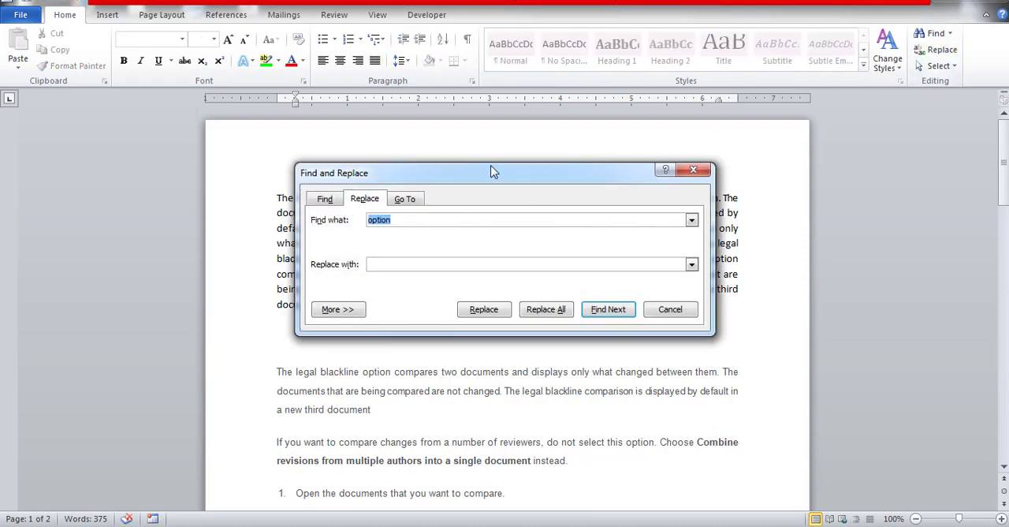
{"action": "left_click_drag", "start_coordinate": [487, 168], "coordinate": [510, 305]}
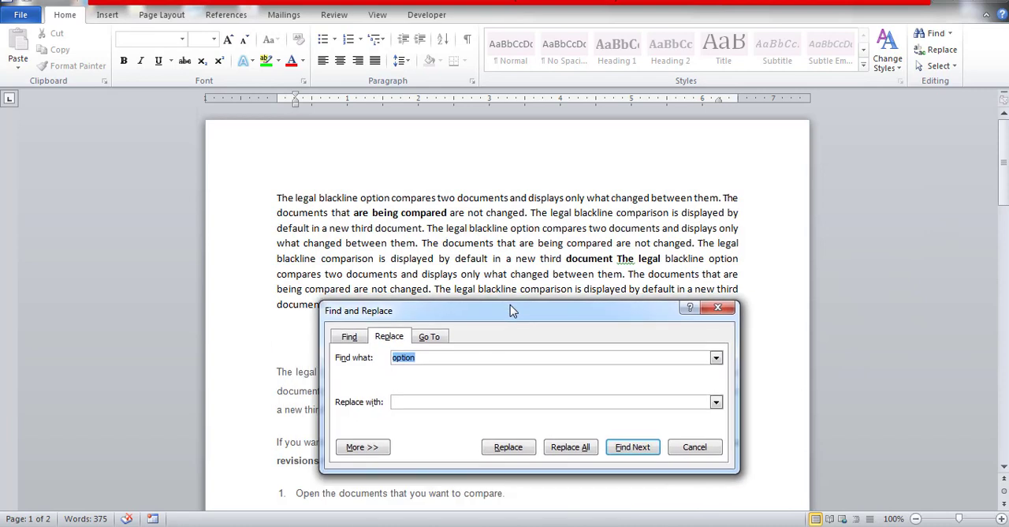
{"action": "left_click_drag", "start_coordinate": [433, 358], "coordinate": [367, 355]}
{"action": "type", "text": "d"}
{"action": "type", "text": "uc"}
{"action": "type", "text": "ument"}
{"action": "key", "text": "BackSpace"}
{"action": "key", "text": "BackSpace"}
{"action": "key", "text": "BackSpace"}
{"action": "key", "text": "BackSpace"}
{"action": "key", "text": "BackSpace"}
{"action": "key", "text": "BackSpace"}
{"action": "key", "text": "BackSpace"}
{"action": "type", "text": "ocument"}
Replace all occurrences of "document" with "File" and close the Find and Replace dialog
{"action": "type", "text": "f"}
{"action": "key", "text": "BackSpace"}
{"action": "type", "text": "File"}
{"action": "left_click", "coordinate": [572, 448]}
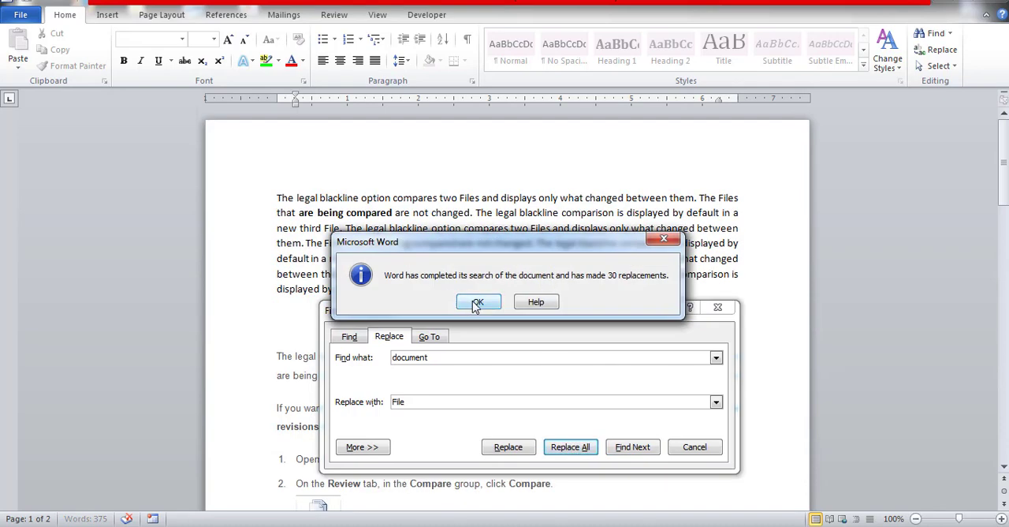
{"action": "left_click", "coordinate": [476, 304]}
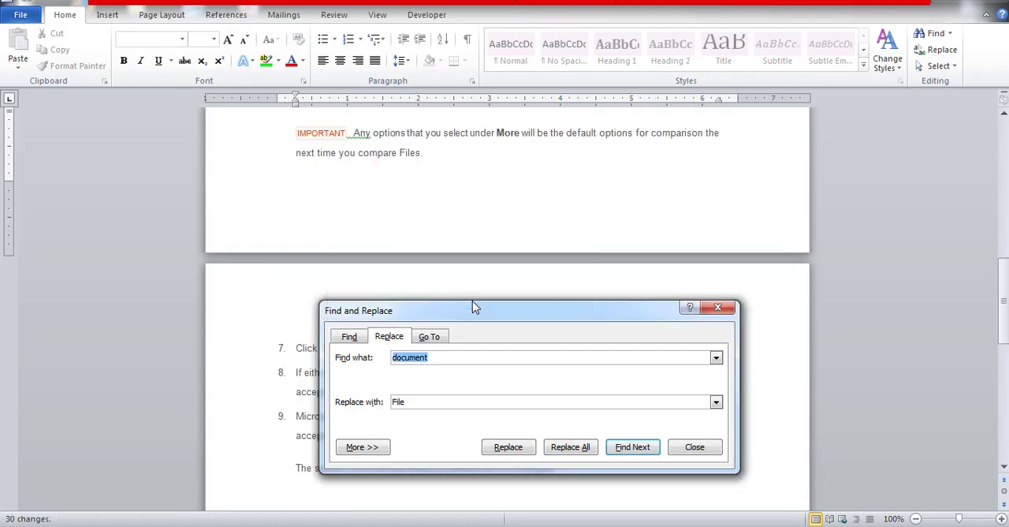
{"action": "left_click", "coordinate": [719, 308]}
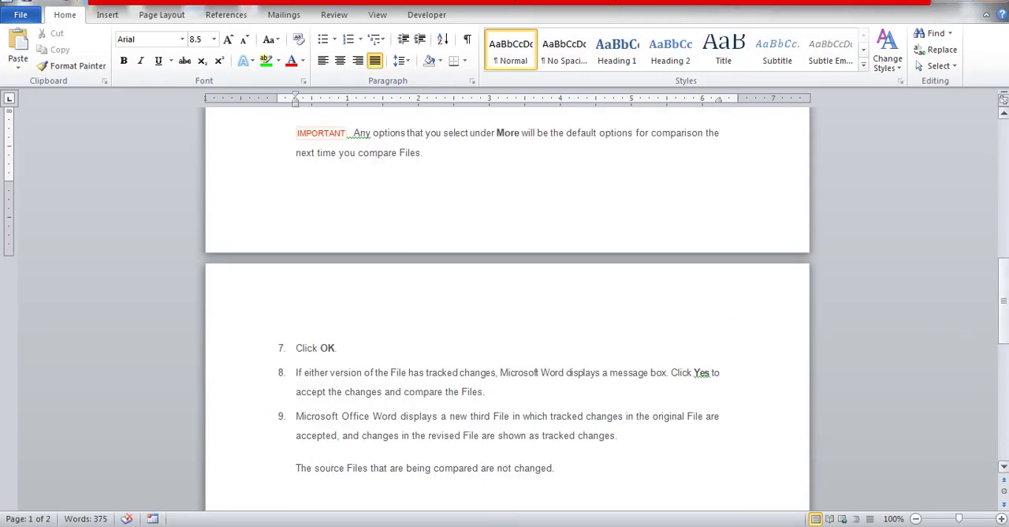
Search the text for "document" in the Navigation pane to check the replacement
{"action": "left_click_drag", "start_coordinate": [1003, 299], "coordinate": [1001, 226]}
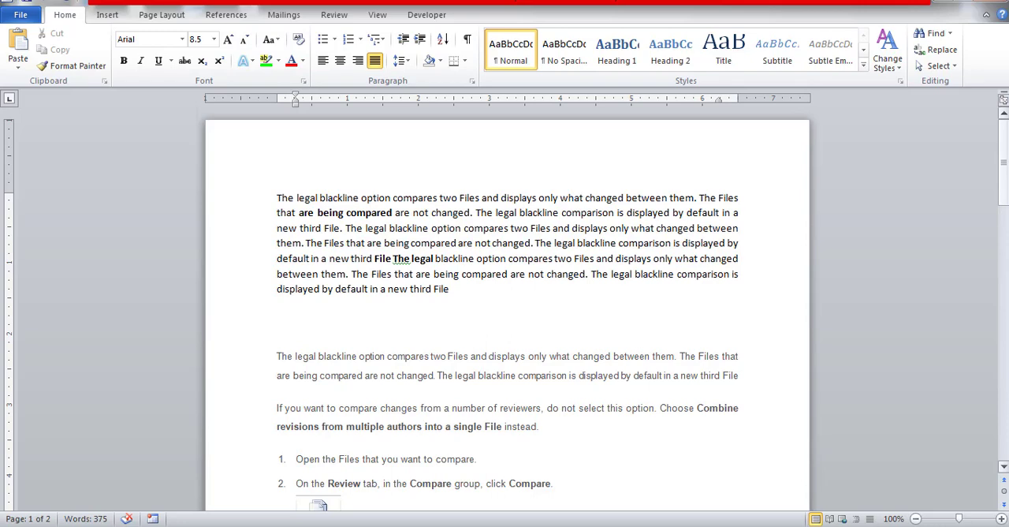
{"action": "left_click", "coordinate": [930, 35]}
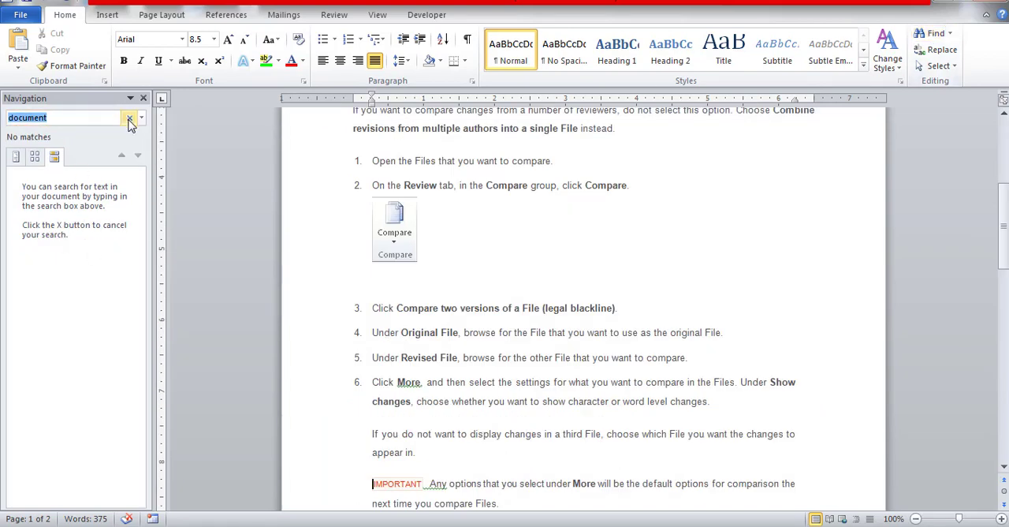
{"action": "left_click", "coordinate": [129, 117]}
{"action": "left_click", "coordinate": [71, 117]}
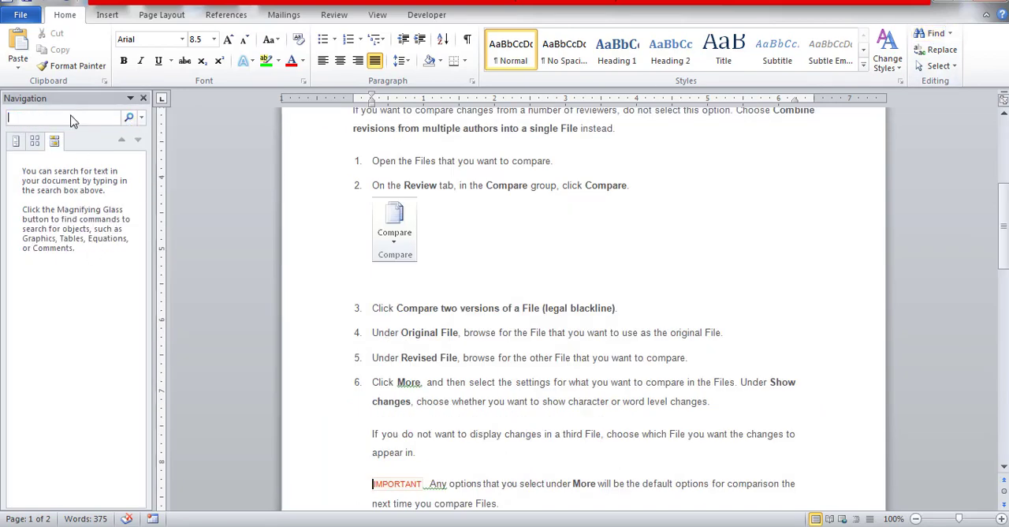
{"action": "type", "text": "d"}
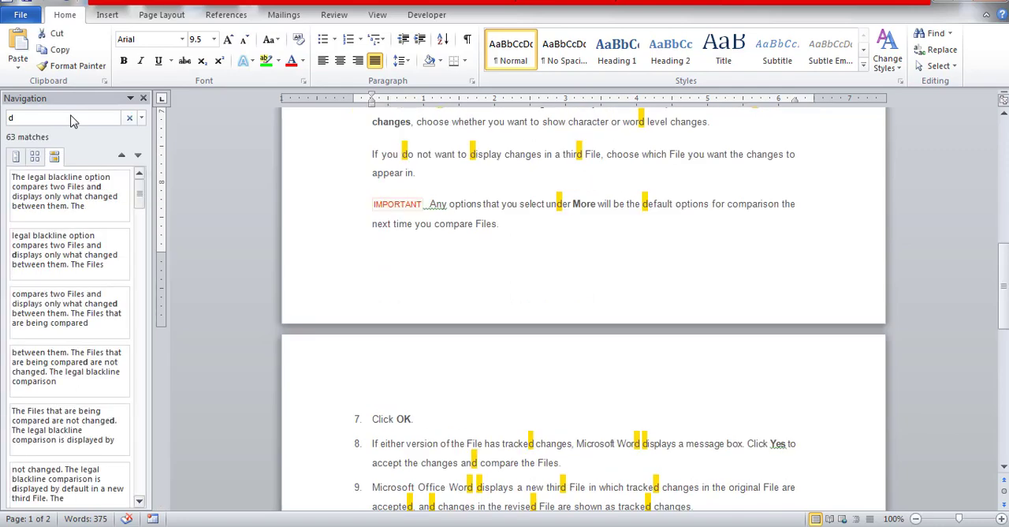
{"action": "type", "text": "oc"}
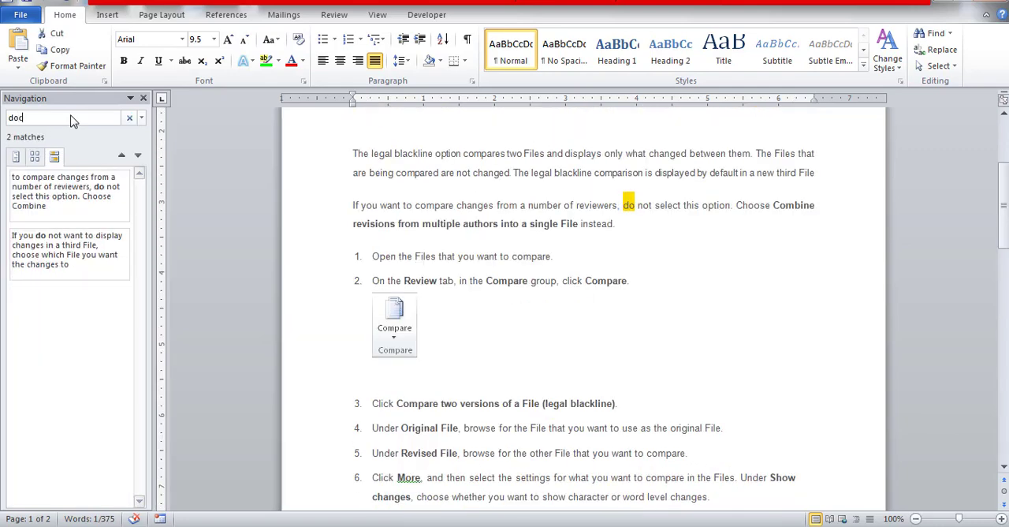
{"action": "type", "text": "ument"}
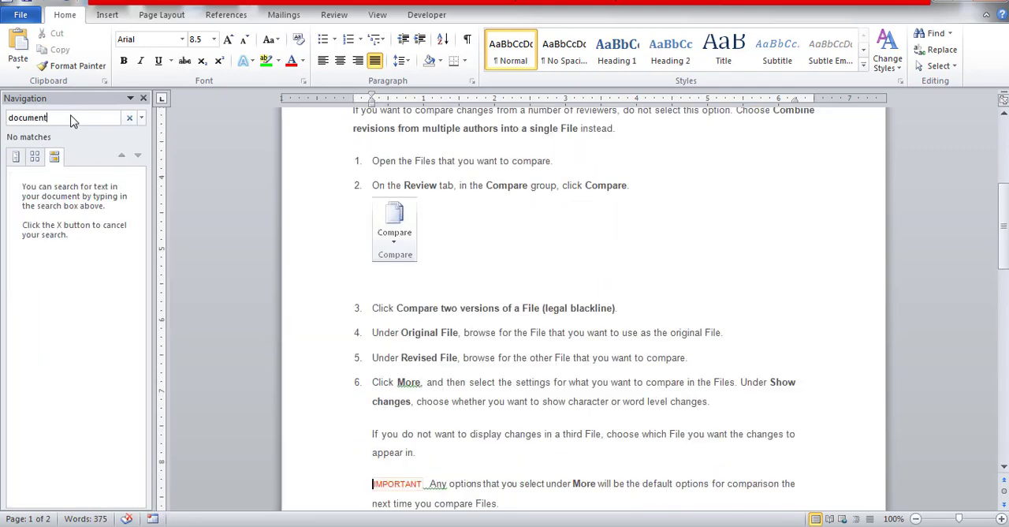
Search the text for "file" instead, clear the search and close the Navigation pane
{"action": "key", "text": "BackSpace"}
{"action": "key", "text": "BackSpace"}
{"action": "key", "text": "BackSpace"}
{"action": "key", "text": "BackSpace"}
{"action": "key", "text": "BackSpace"}
{"action": "key", "text": "BackSpace"}
{"action": "key", "text": "BackSpace"}
{"action": "key", "text": "BackSpace"}
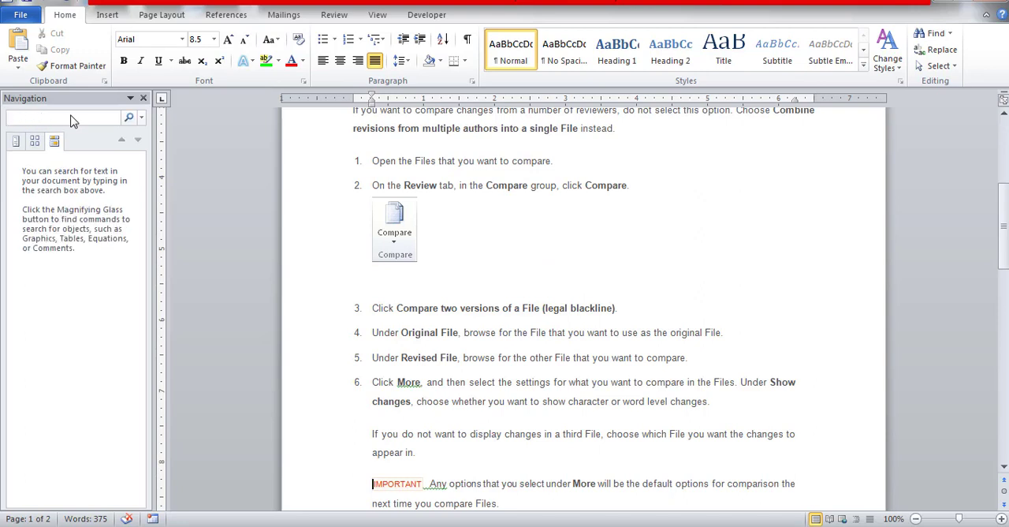
{"action": "type", "text": "file"}
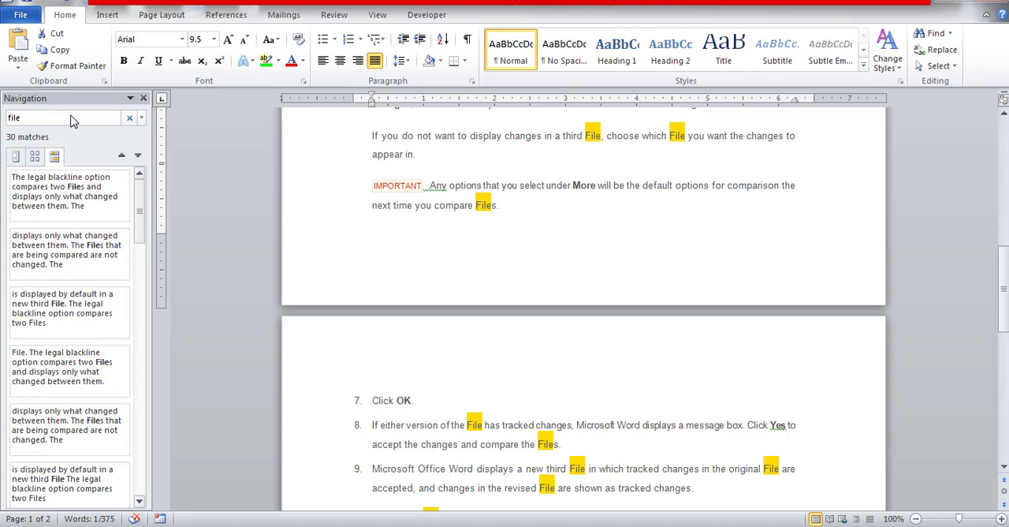
{"action": "left_click", "coordinate": [130, 118]}
{"action": "left_click", "coordinate": [522, 166]}
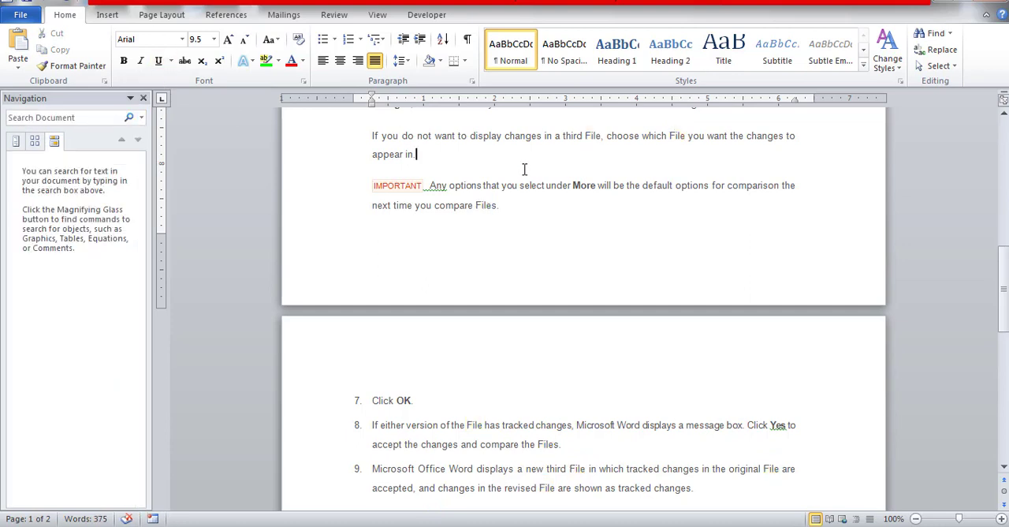
{"action": "left_click", "coordinate": [143, 98]}
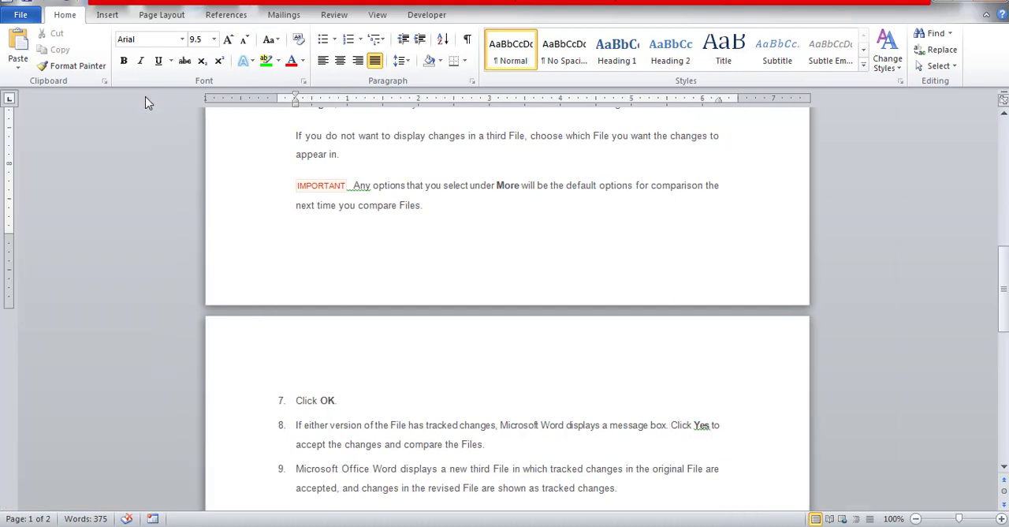
Set up a new Replace operation that looks for "file" and substitutes "document"
{"action": "left_click", "coordinate": [942, 50]}
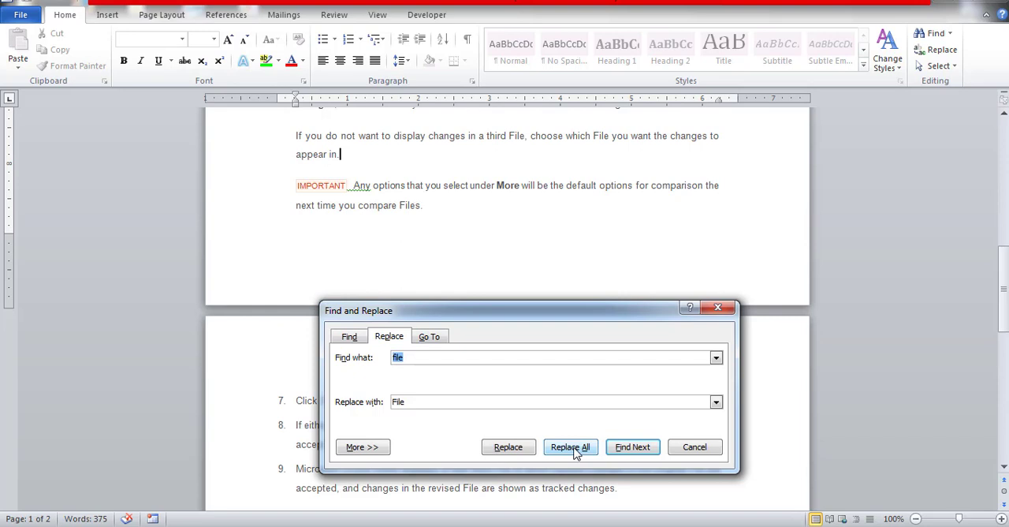
{"action": "left_click", "coordinate": [413, 356]}
{"action": "left_click", "coordinate": [420, 400]}
{"action": "key", "text": "BackSpace"}
{"action": "key", "text": "BackSpace"}
{"action": "key", "text": "BackSpace"}
{"action": "key", "text": "BackSpace"}
{"action": "type", "text": "document"}
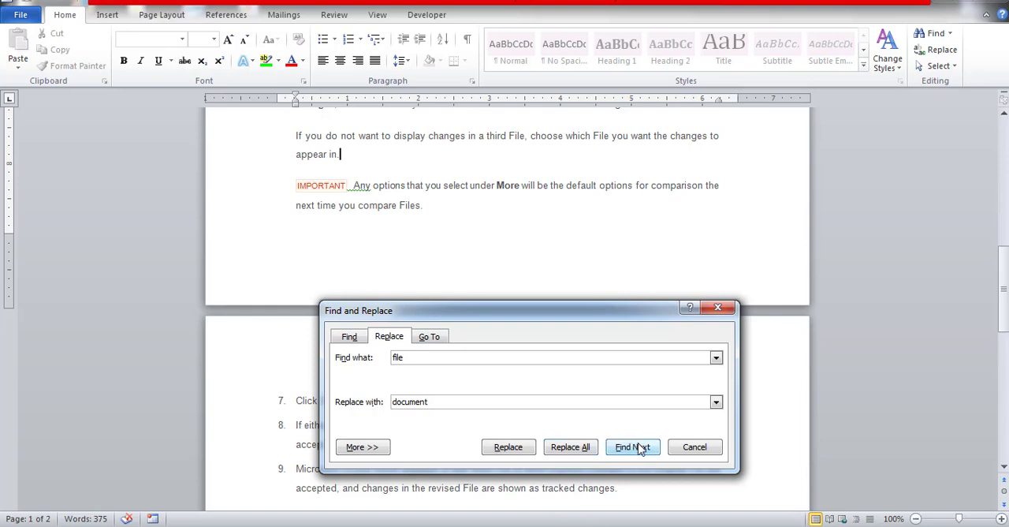
Skip the match in the IMPORTANT note and replace only the first "File" in item 8 with "document"
{"action": "left_click", "coordinate": [641, 449]}
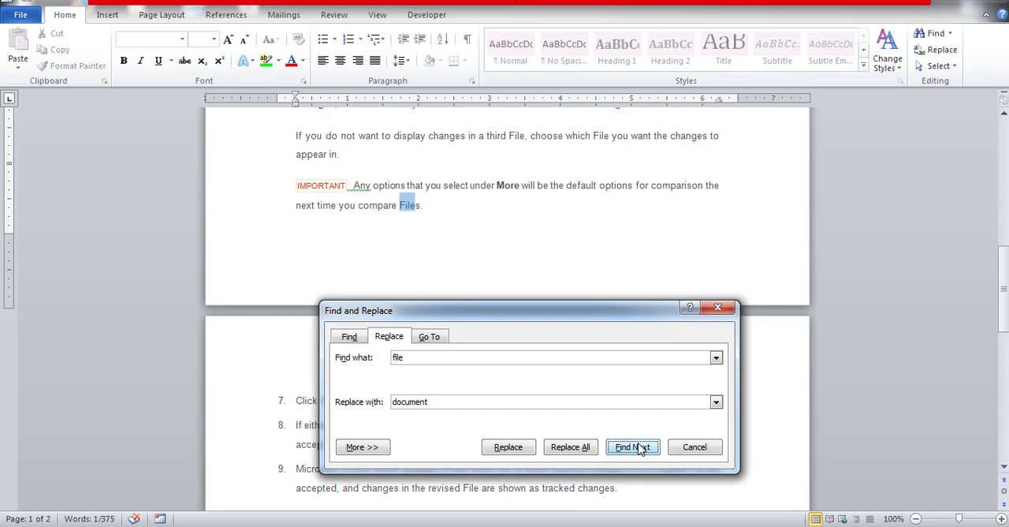
{"action": "left_click", "coordinate": [632, 447]}
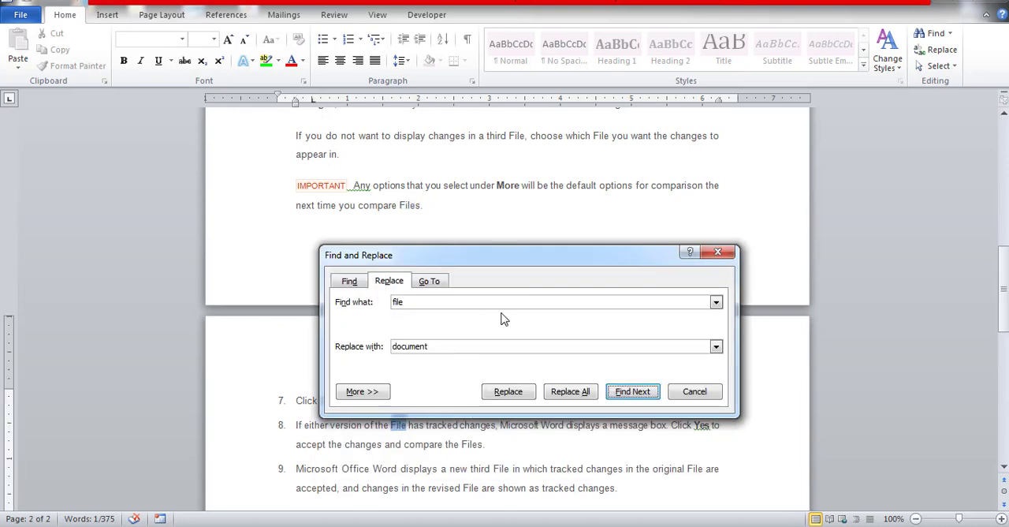
{"action": "left_click", "coordinate": [508, 392]}
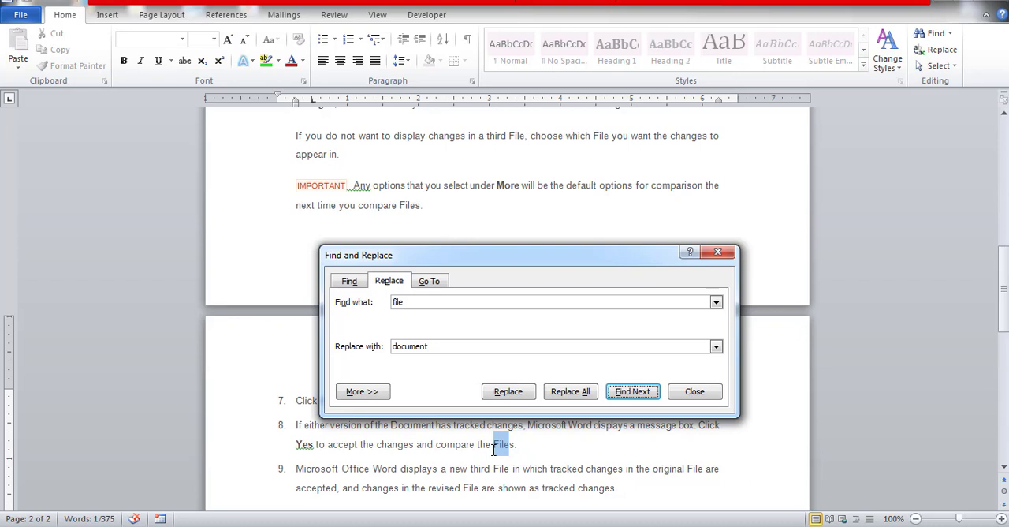
Skip to "File" in "the original File" of item 9, replace it with "document" and close the dialog
{"action": "left_click", "coordinate": [637, 394]}
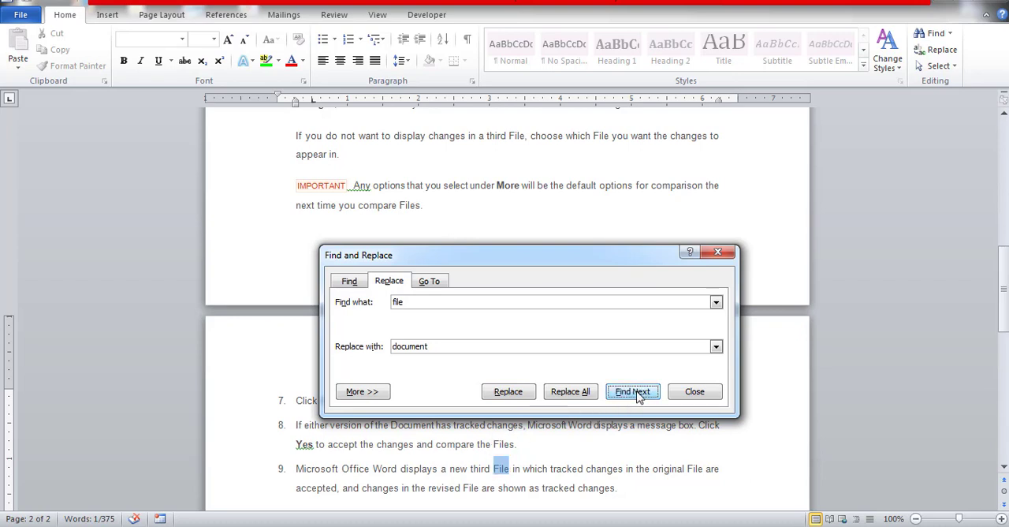
{"action": "left_click", "coordinate": [637, 393]}
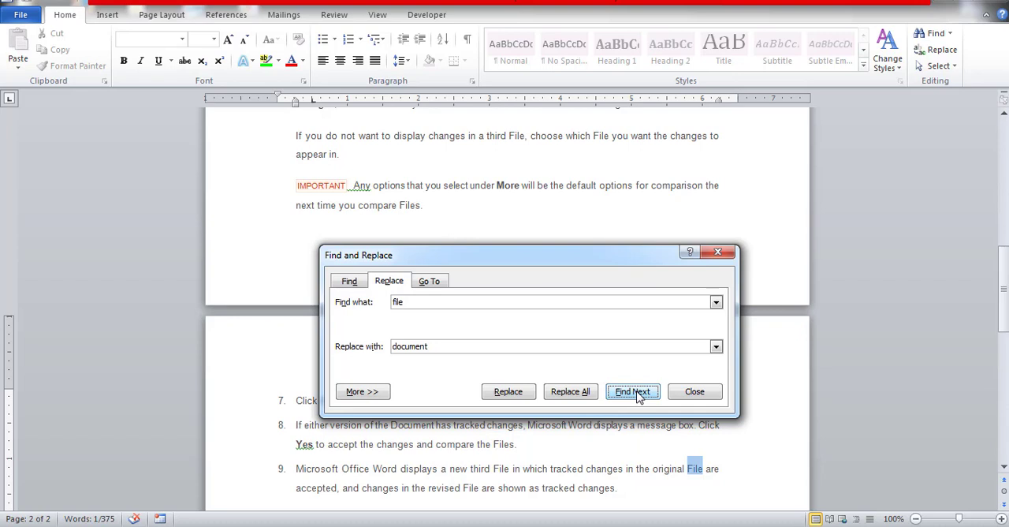
{"action": "left_click", "coordinate": [509, 392]}
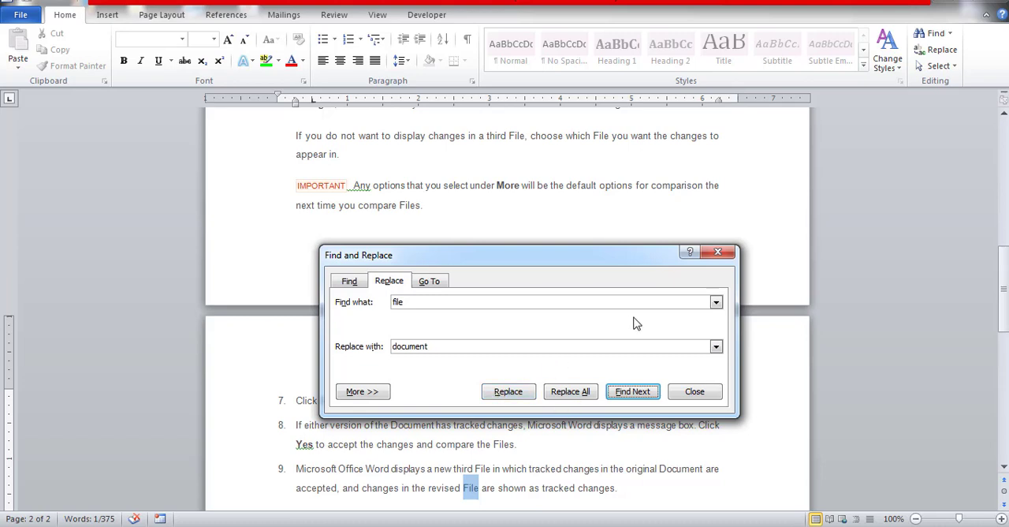
{"action": "left_click", "coordinate": [732, 254]}
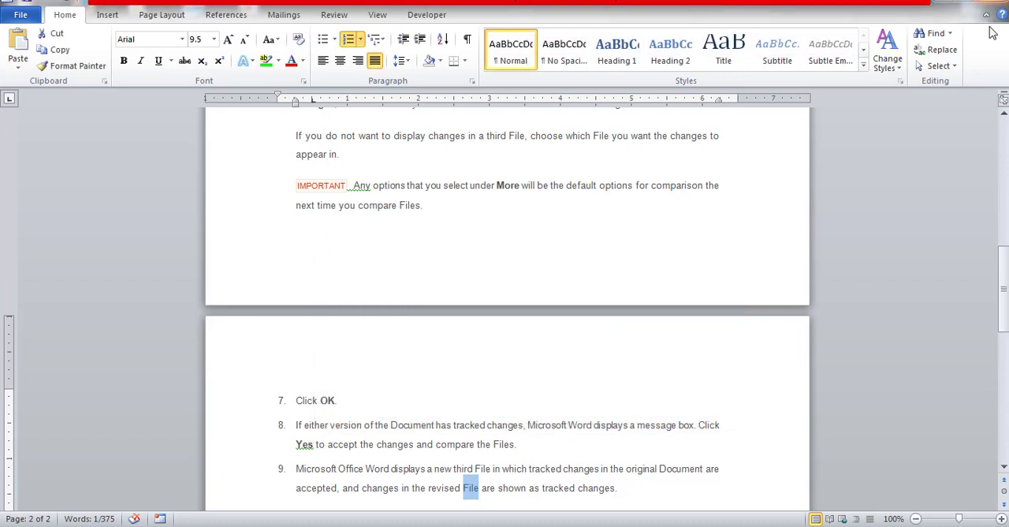
Select the entire document content with Select All and clear the selection again
{"action": "left_click", "coordinate": [957, 69]}
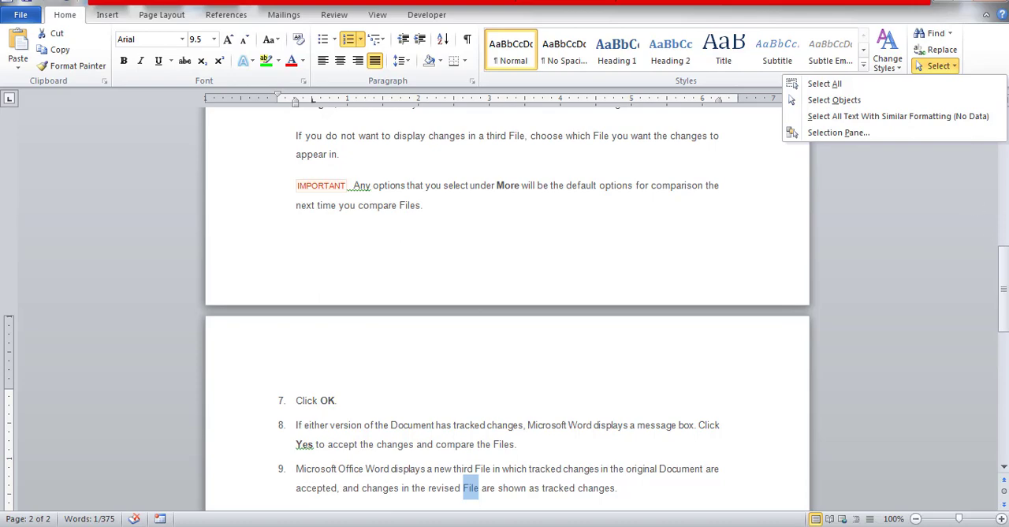
{"action": "left_click_drag", "start_coordinate": [1004, 296], "coordinate": [1004, 169]}
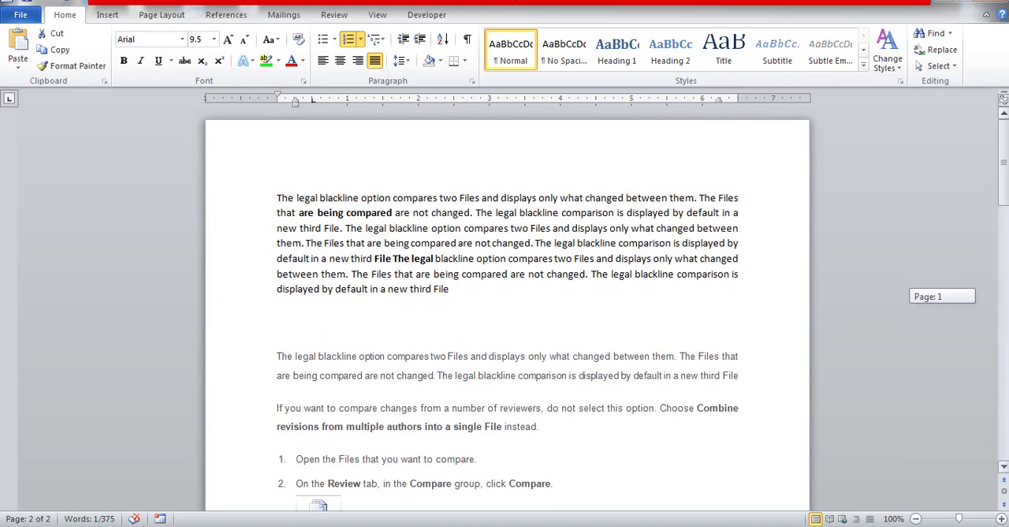
{"action": "left_click", "coordinate": [620, 273]}
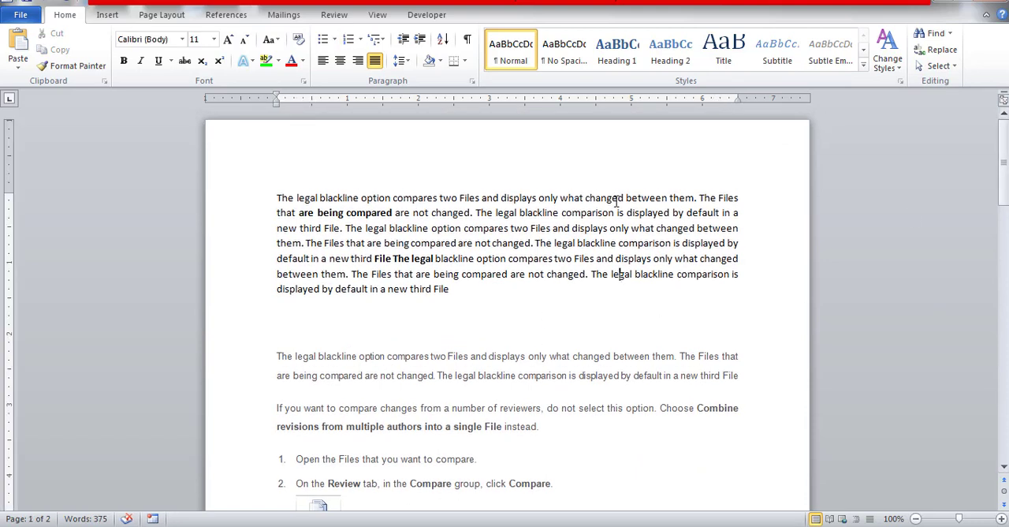
{"action": "left_click", "coordinate": [954, 67]}
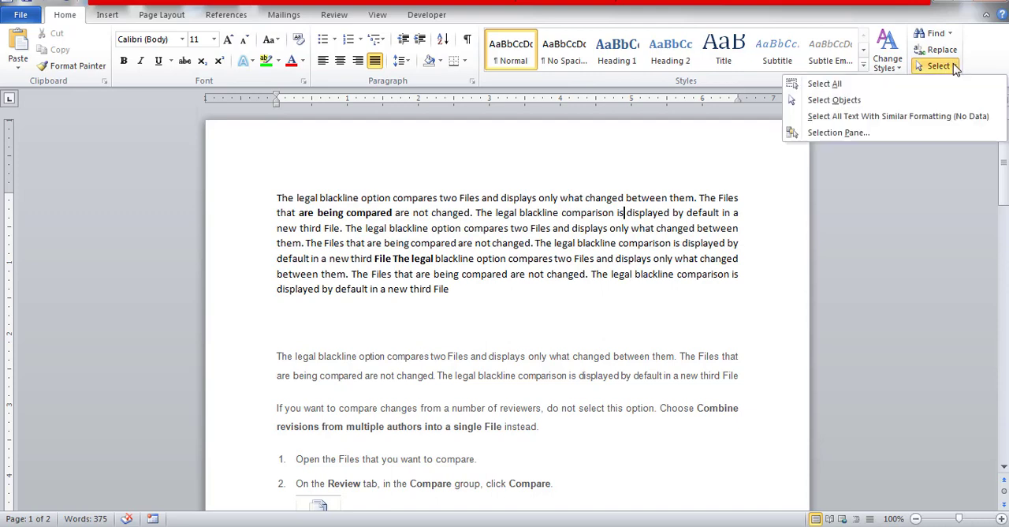
{"action": "left_click", "coordinate": [821, 85]}
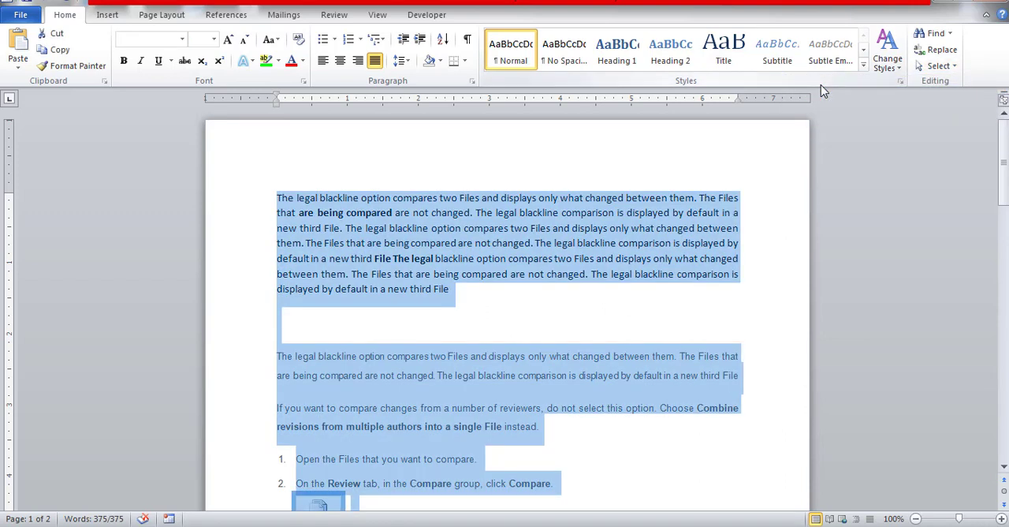
{"action": "left_click", "coordinate": [549, 311]}
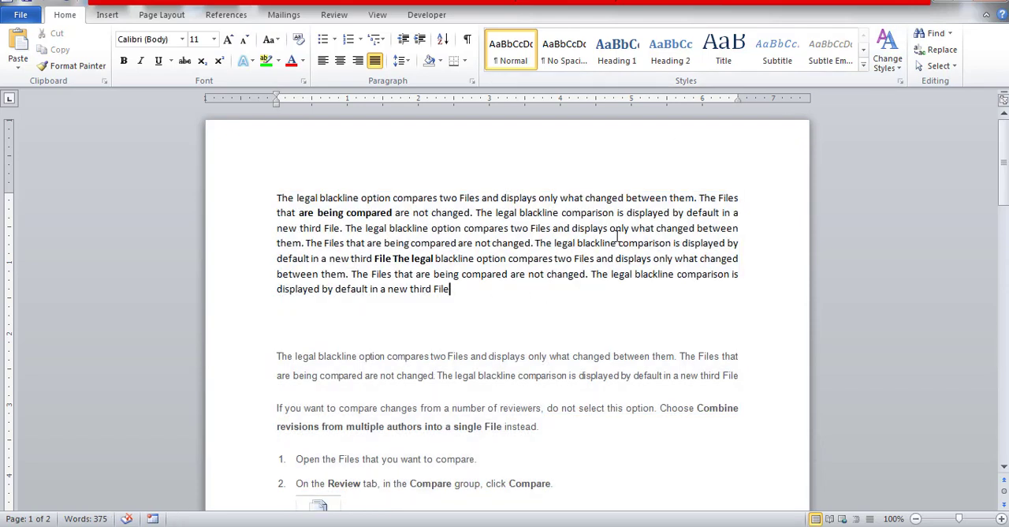
{"action": "left_click", "coordinate": [957, 68]}
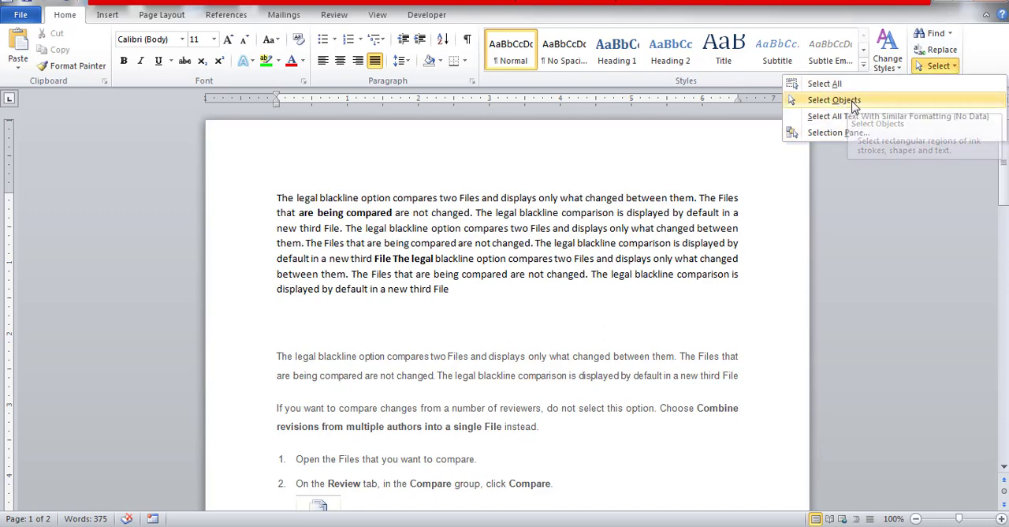
{"action": "left_click", "coordinate": [527, 326]}
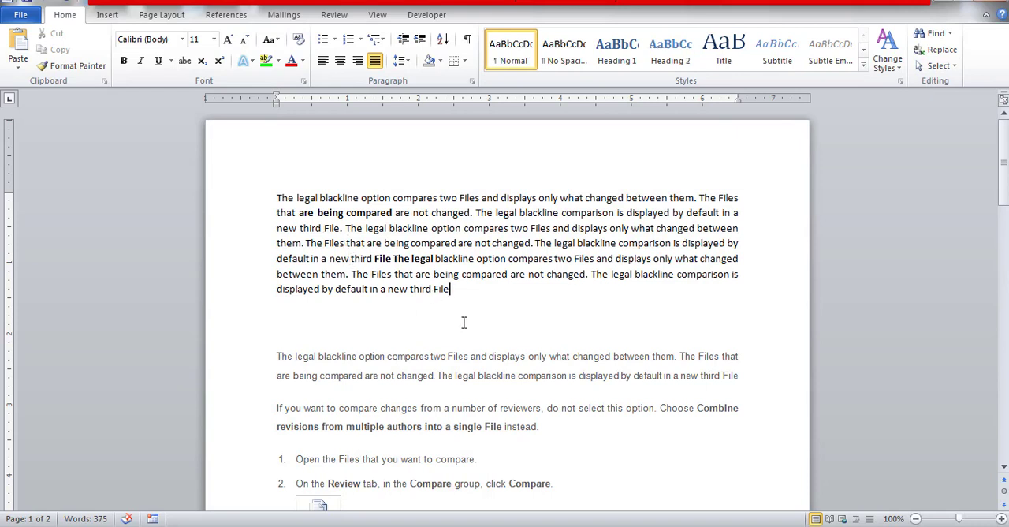
{"action": "left_click_drag", "start_coordinate": [409, 289], "coordinate": [298, 260]}
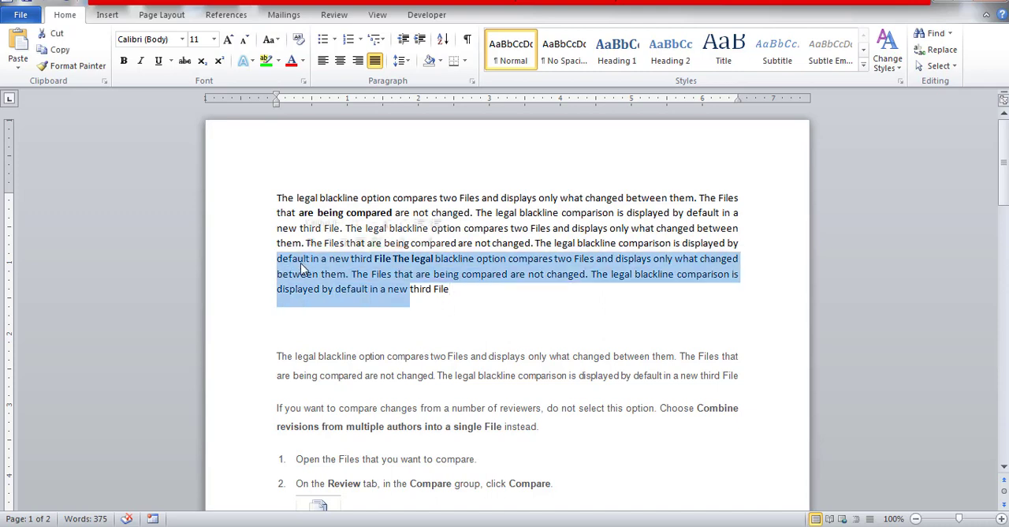
{"action": "left_click", "coordinate": [547, 311]}
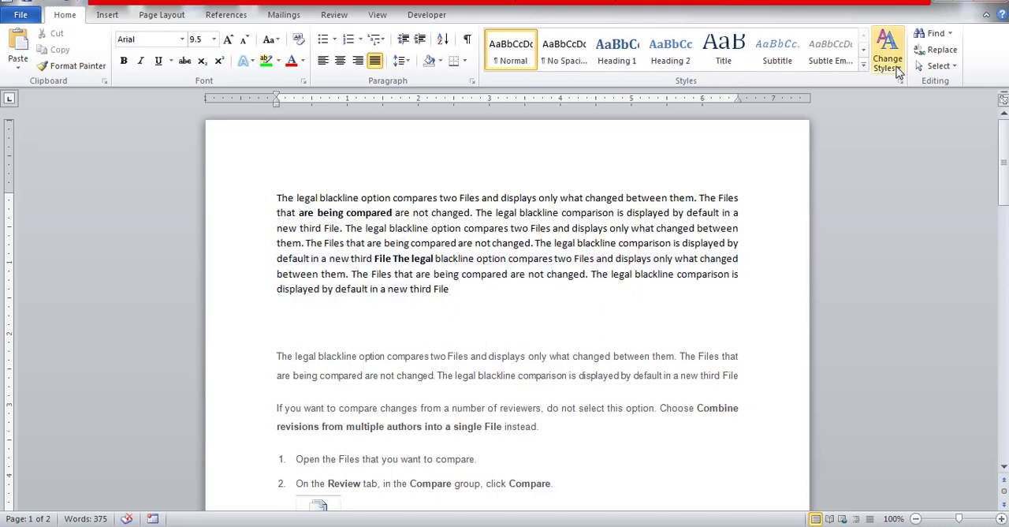
Turn on Select Objects mode and select the Compare picture below item 2
{"action": "left_click", "coordinate": [955, 66]}
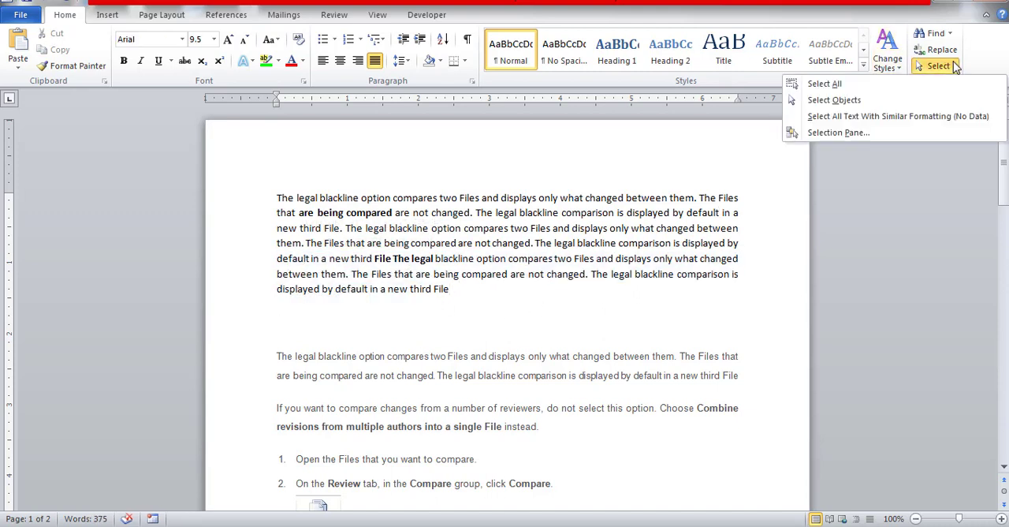
{"action": "left_click", "coordinate": [851, 106]}
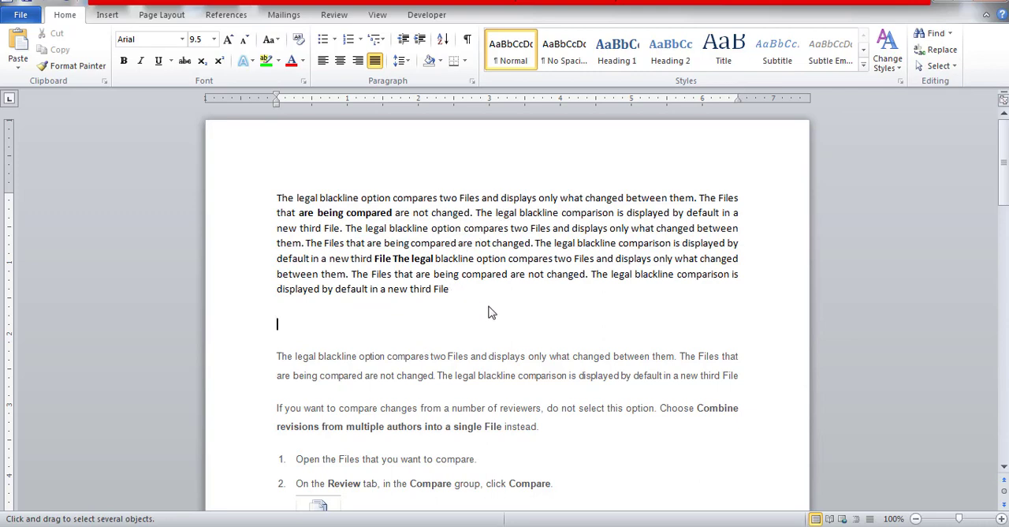
{"action": "left_click", "coordinate": [1003, 468]}
{"action": "left_click", "coordinate": [1004, 469]}
{"action": "left_click", "coordinate": [1003, 470]}
{"action": "left_click", "coordinate": [1003, 469]}
{"action": "left_click", "coordinate": [1003, 470]}
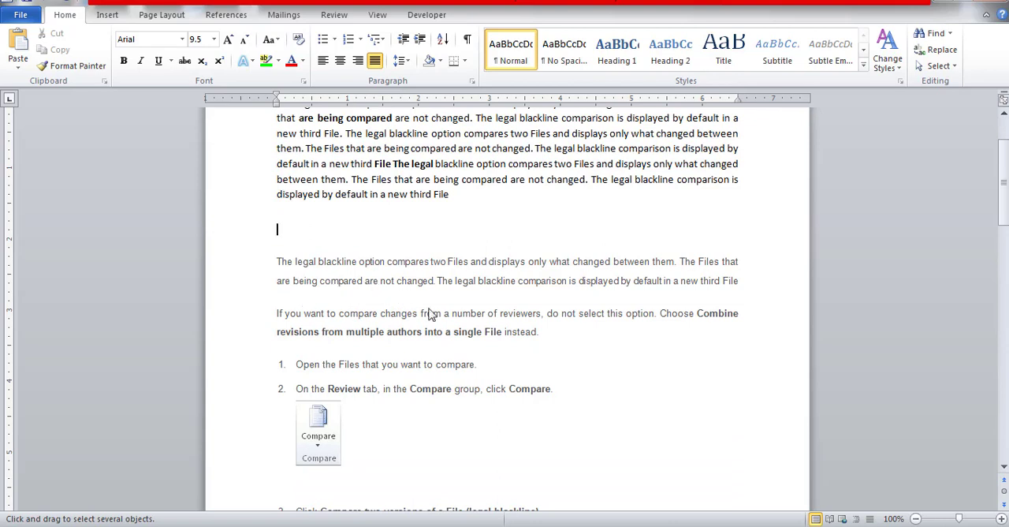
{"action": "left_click", "coordinate": [317, 446]}
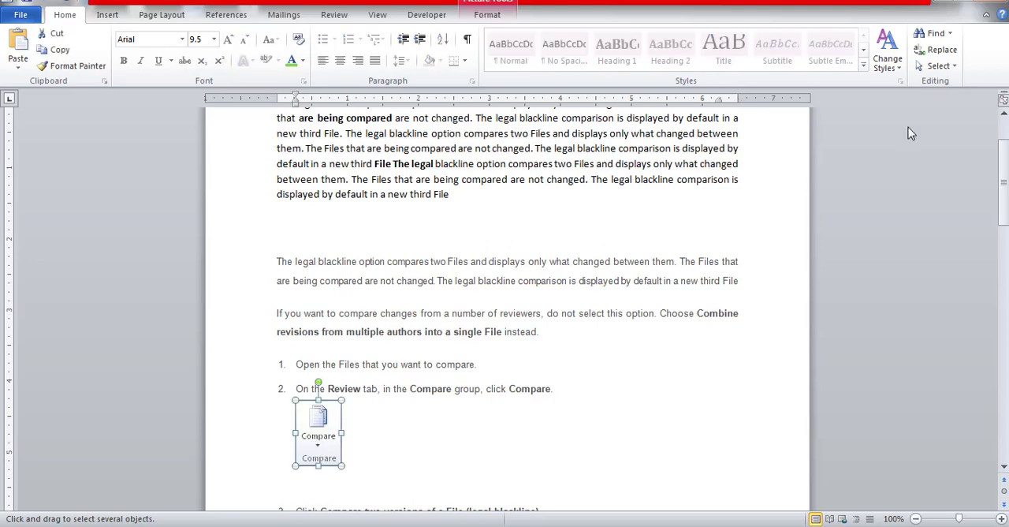
Turn off Select Objects mode and deselect the Compare picture
{"action": "left_click", "coordinate": [949, 70]}
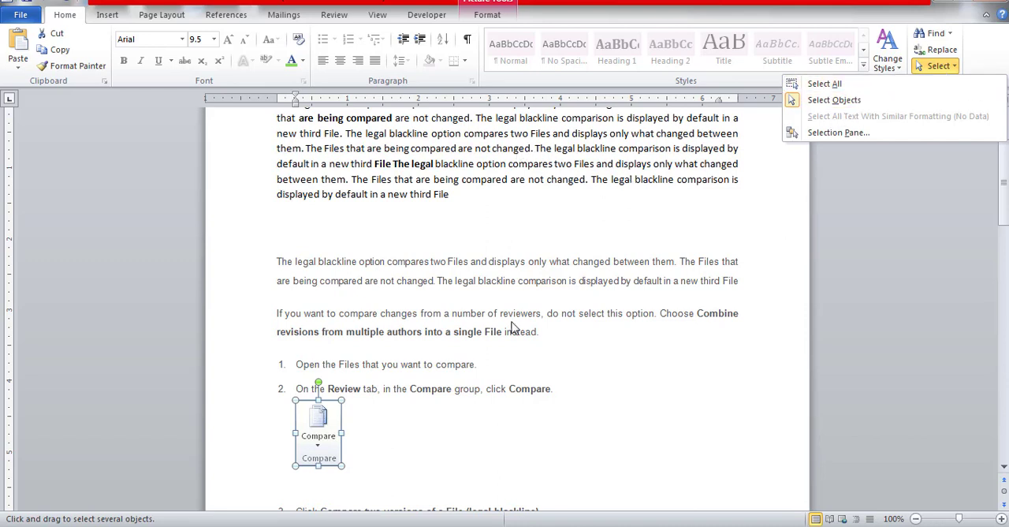
{"action": "left_click", "coordinate": [388, 445]}
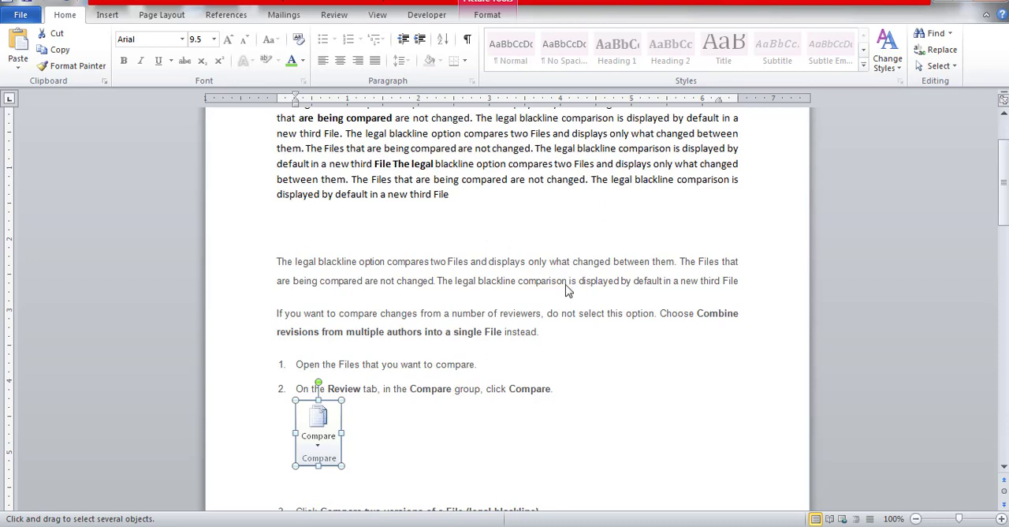
{"action": "left_click", "coordinate": [938, 66]}
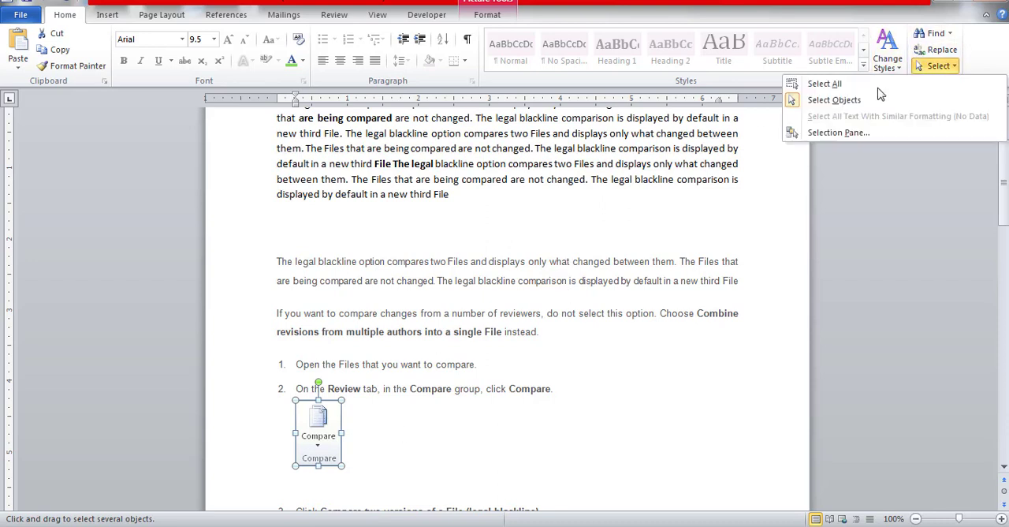
{"action": "left_click", "coordinate": [841, 98]}
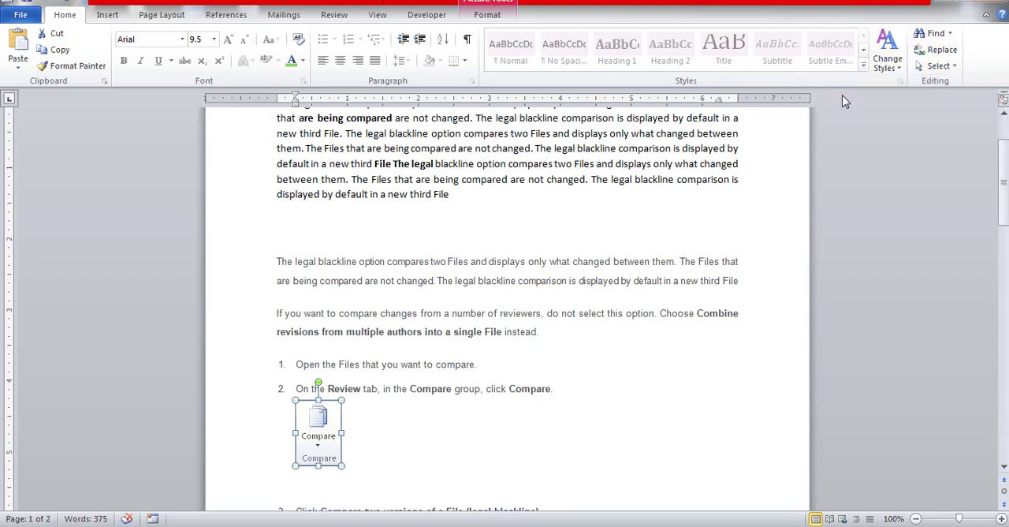
{"action": "left_click", "coordinate": [570, 227]}
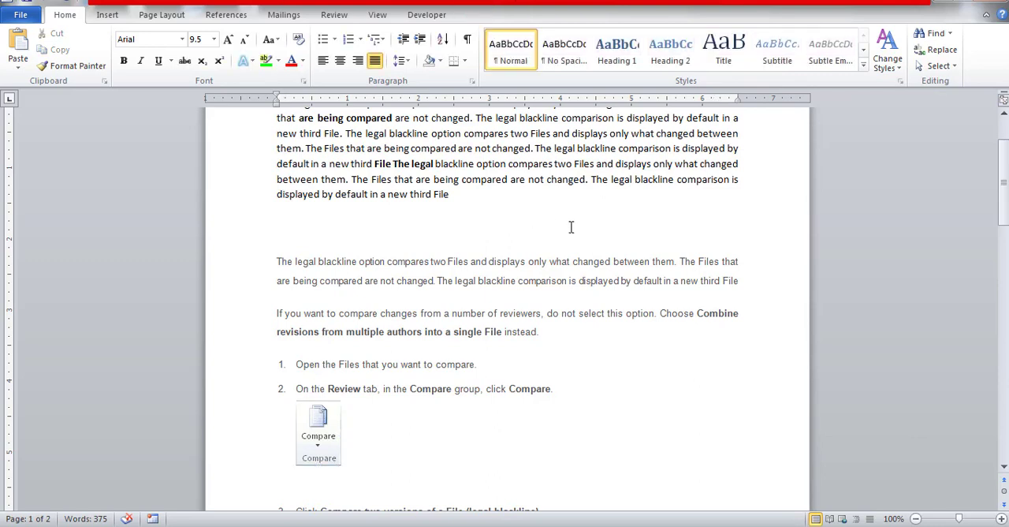
Select all text formatted like the bold words "are being compared" in the first paragraph, and clear the selection again
{"action": "left_click", "coordinate": [950, 68]}
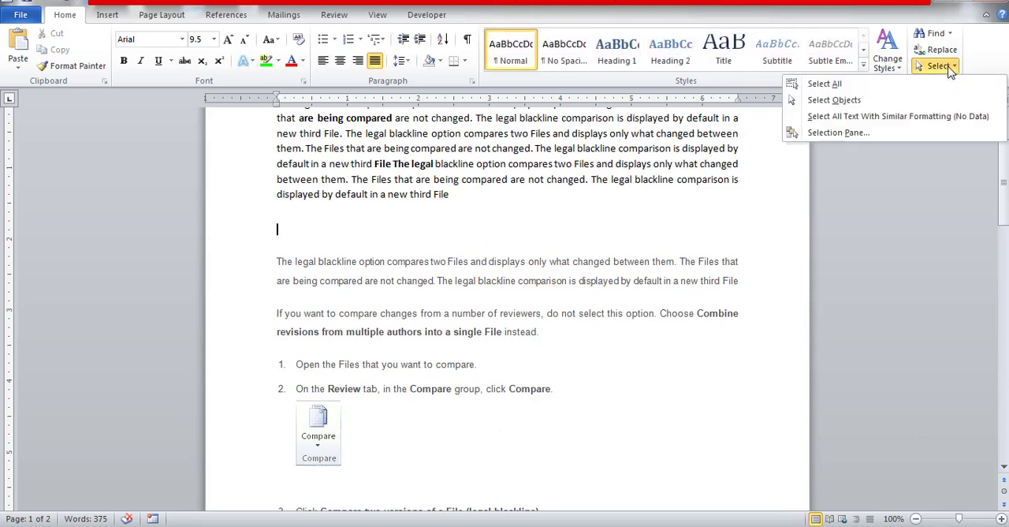
{"action": "left_click", "coordinate": [1005, 187]}
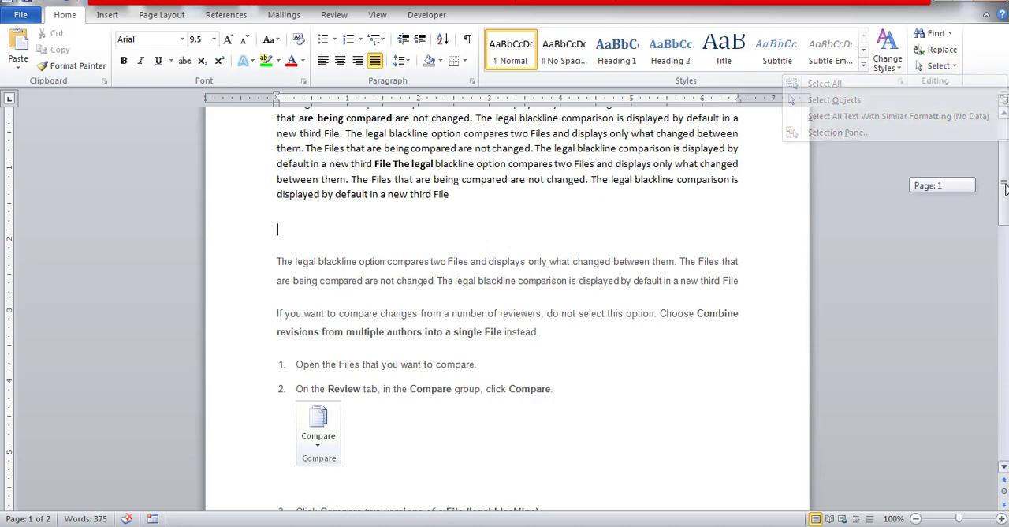
{"action": "left_click_drag", "start_coordinate": [1005, 188], "coordinate": [1007, 146]}
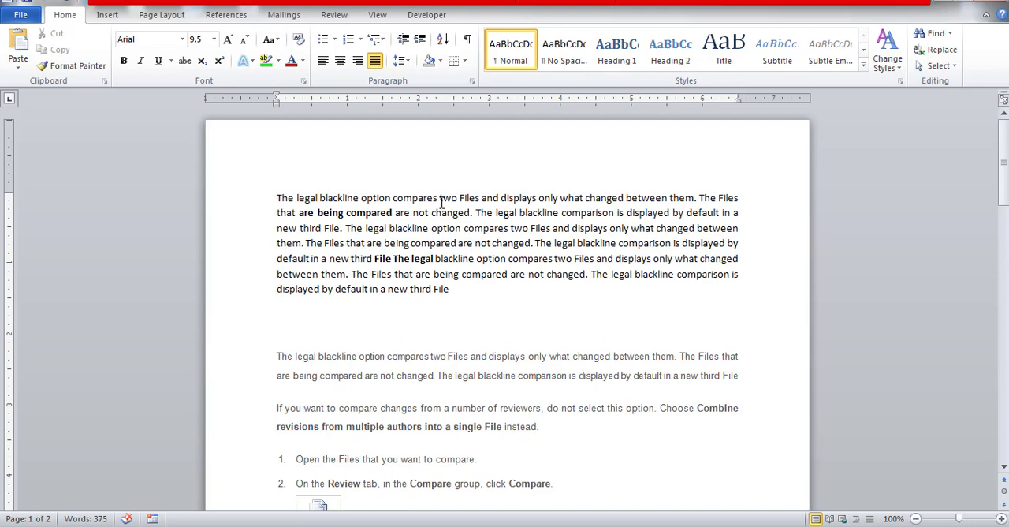
{"action": "left_click", "coordinate": [332, 213]}
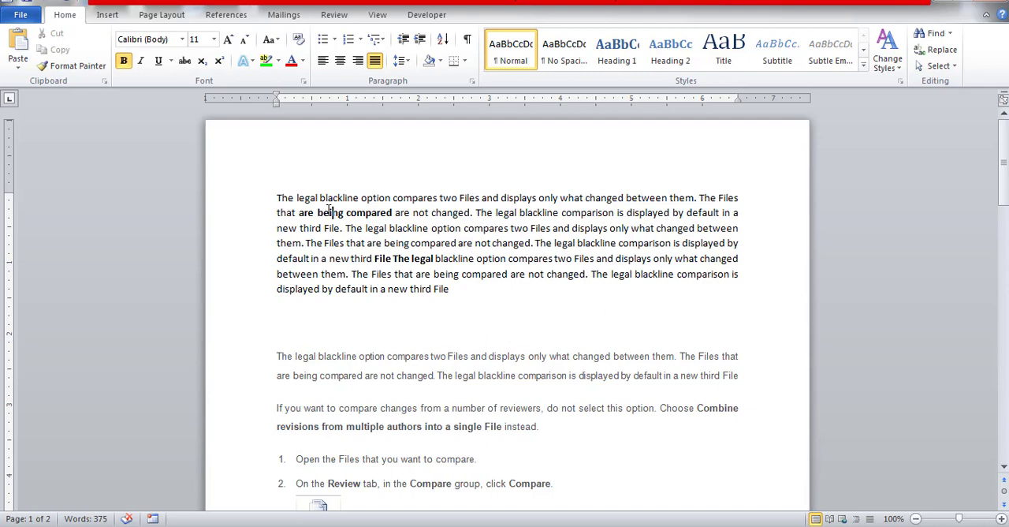
{"action": "left_click", "coordinate": [330, 199]}
{"action": "left_click", "coordinate": [337, 213]}
{"action": "left_click", "coordinate": [954, 68]}
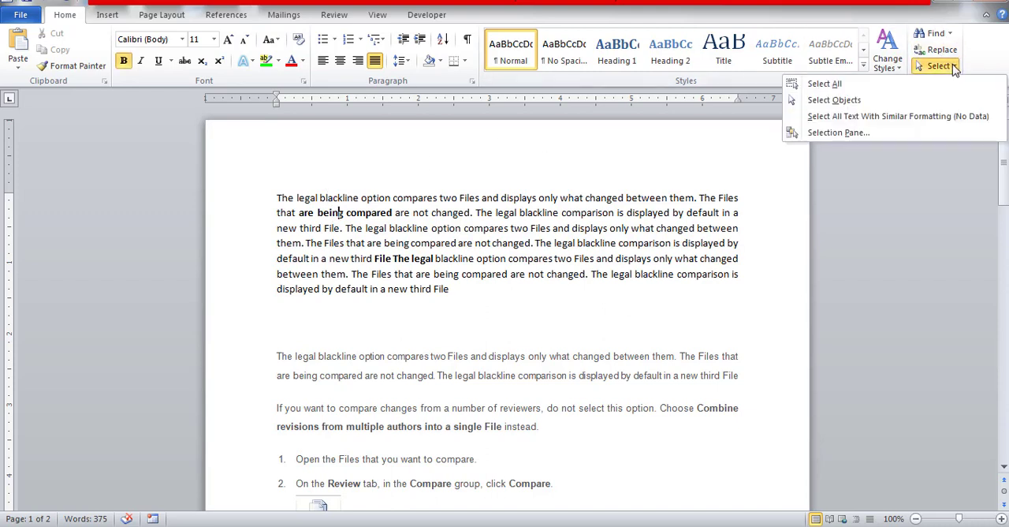
{"action": "left_click", "coordinate": [872, 118]}
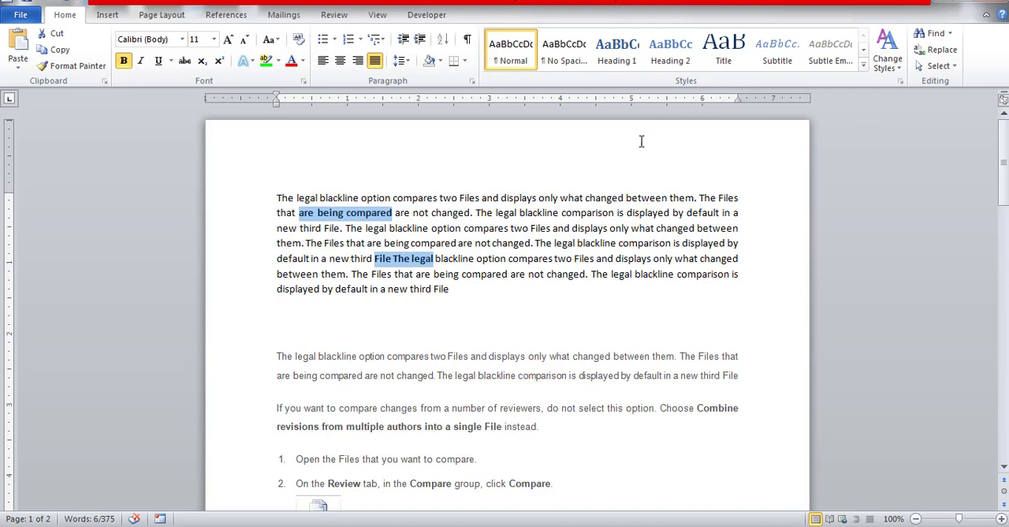
{"action": "left_click", "coordinate": [478, 243]}
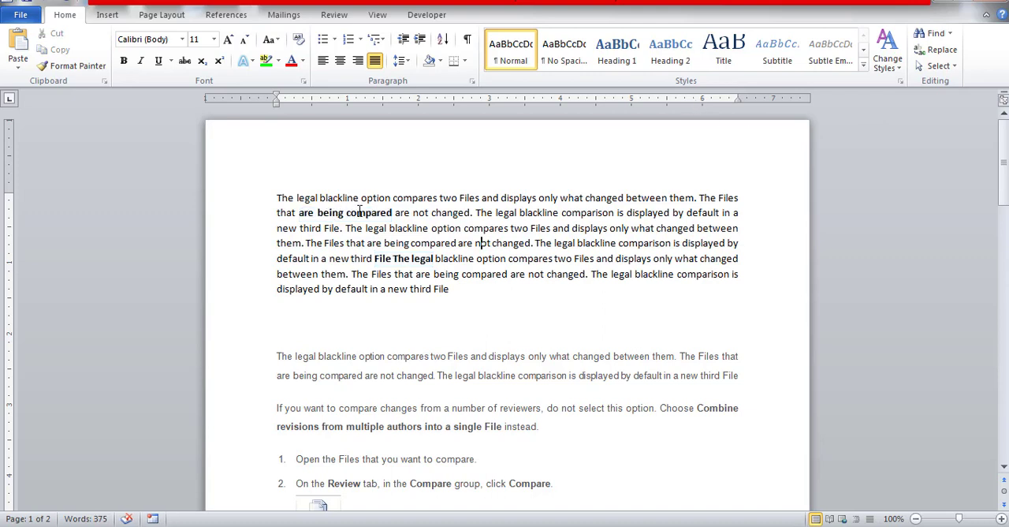
Reselect all text with formatting similar to the bold "are being compared"
{"action": "left_click", "coordinate": [357, 212]}
{"action": "left_click", "coordinate": [949, 68]}
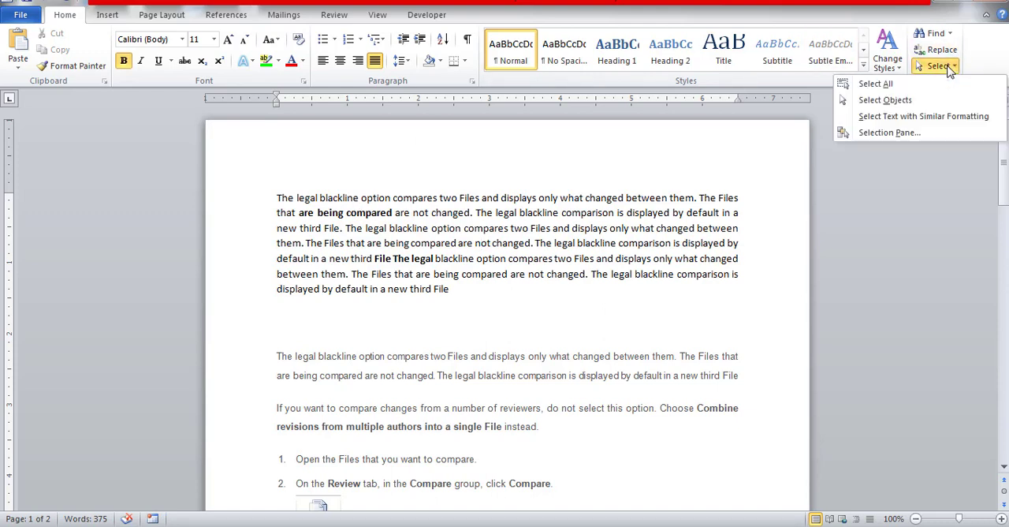
{"action": "left_click", "coordinate": [910, 117]}
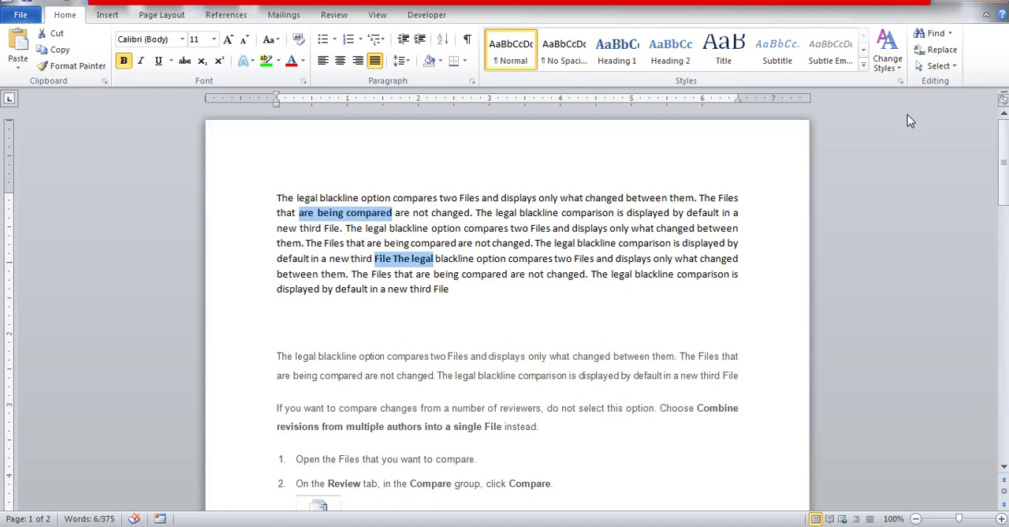
Open the Selection Pane listing the shapes on the page
{"action": "left_click", "coordinate": [950, 67]}
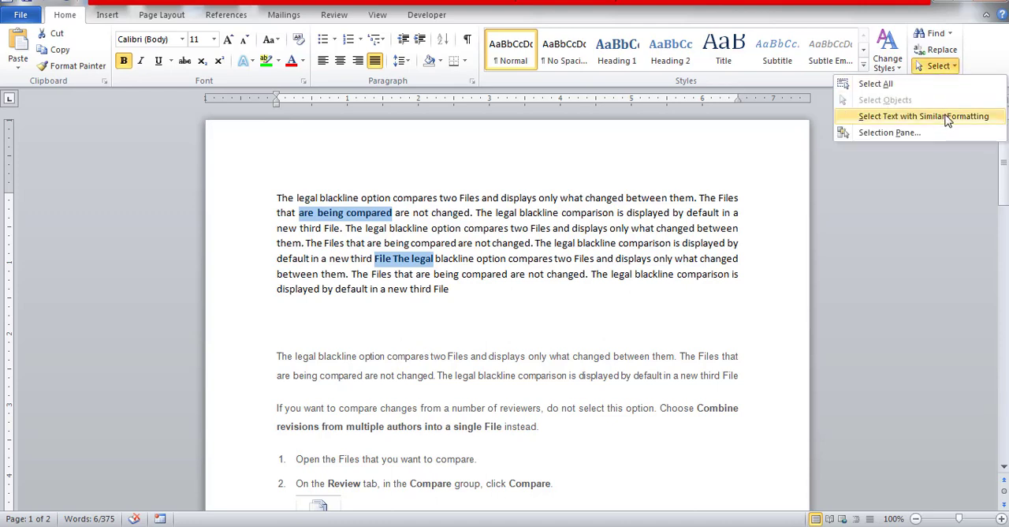
{"action": "left_click", "coordinate": [877, 136]}
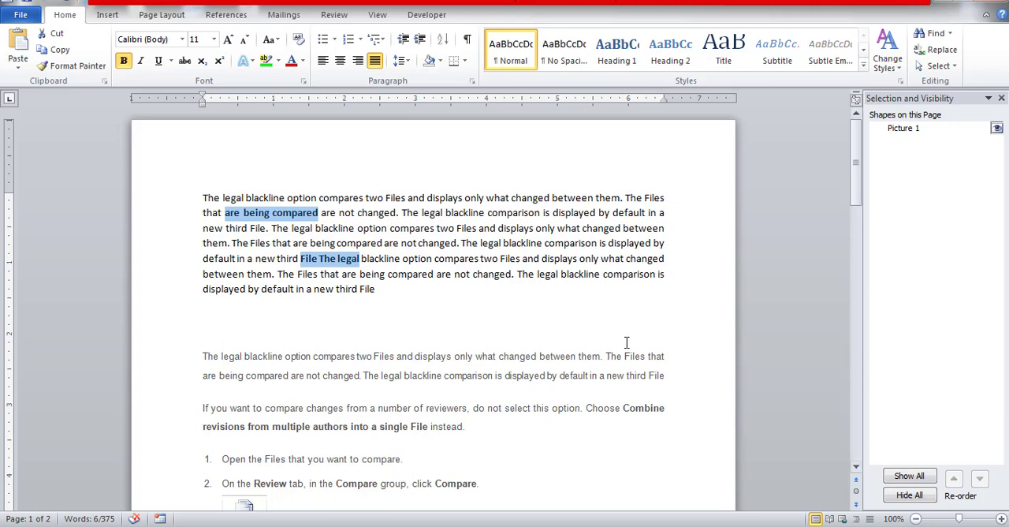
Add two blank lines after the first paragraph and draw a rectangle about 1.08" by 1.08" in the space below it
{"action": "left_click", "coordinate": [396, 288]}
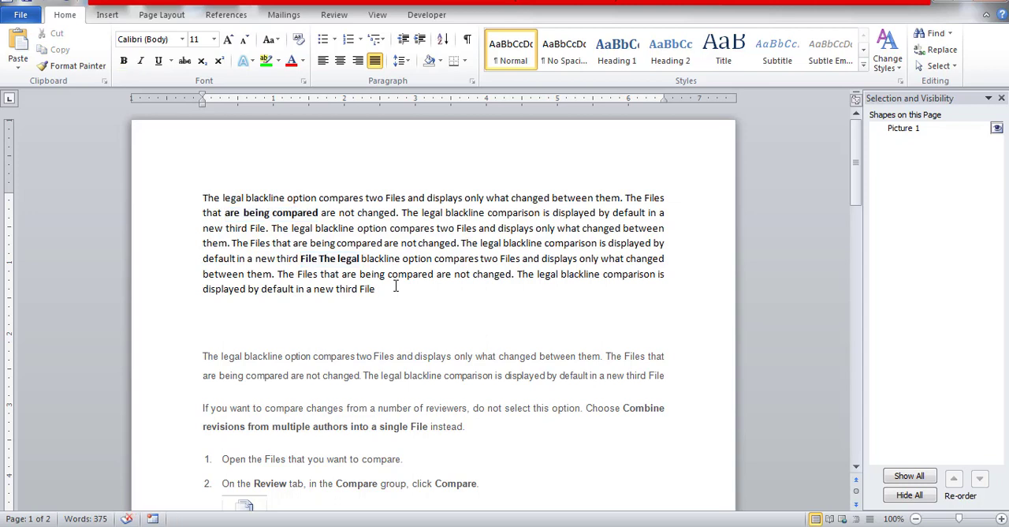
{"action": "key", "text": "Return"}
{"action": "key", "text": "Return"}
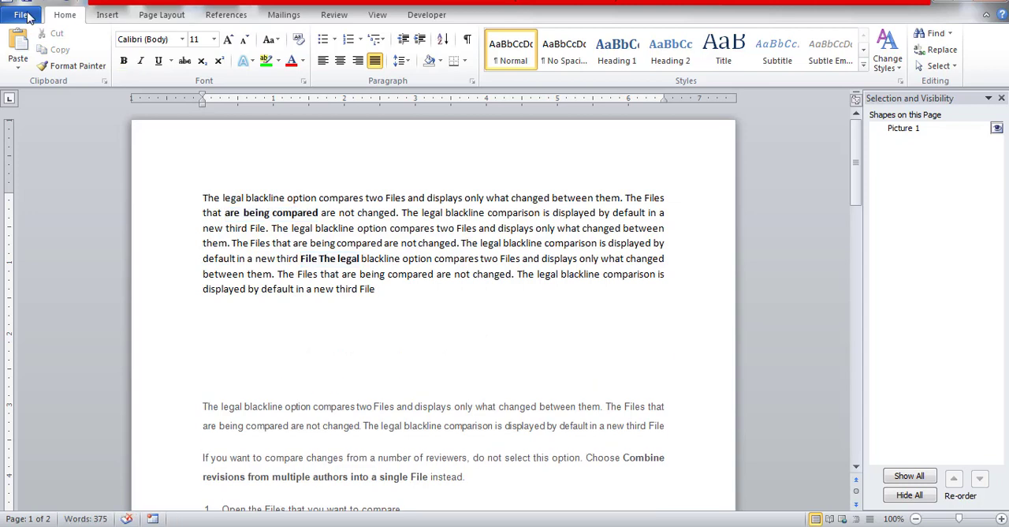
{"action": "left_click", "coordinate": [101, 16]}
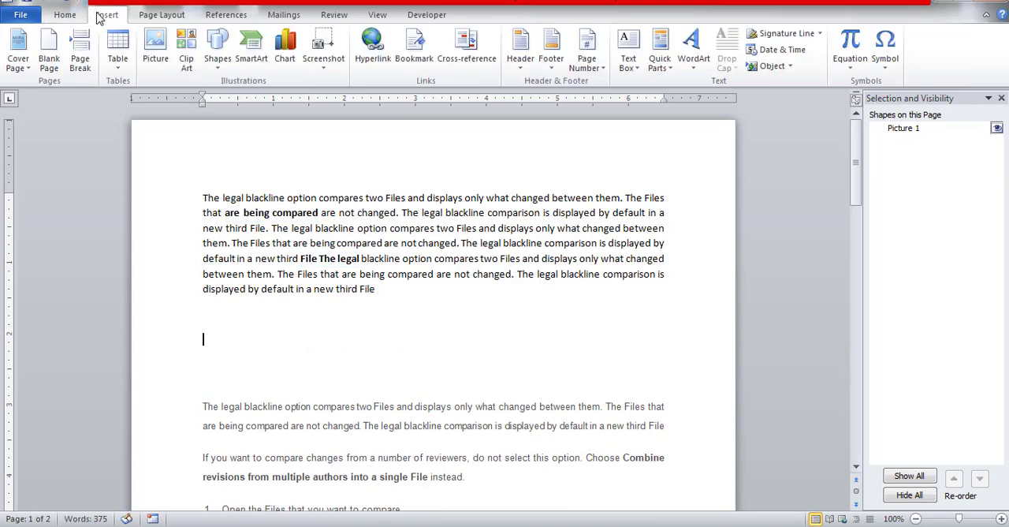
{"action": "left_click", "coordinate": [218, 64]}
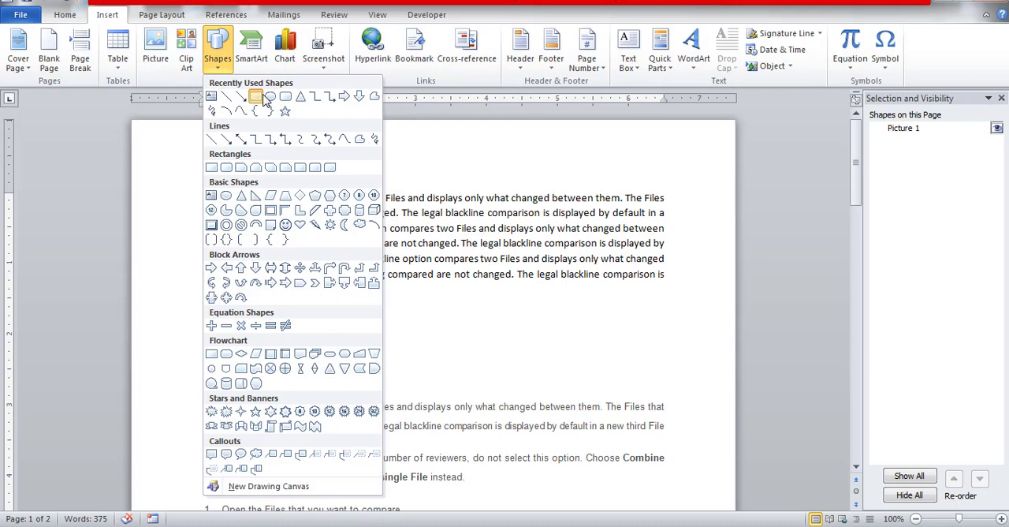
{"action": "left_click", "coordinate": [257, 96]}
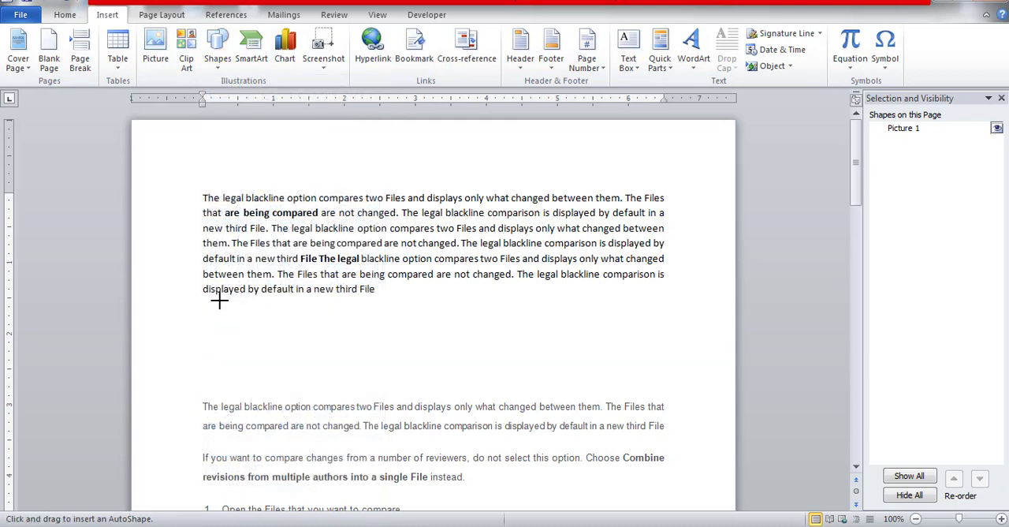
{"action": "left_click_drag", "start_coordinate": [214, 303], "coordinate": [293, 382]}
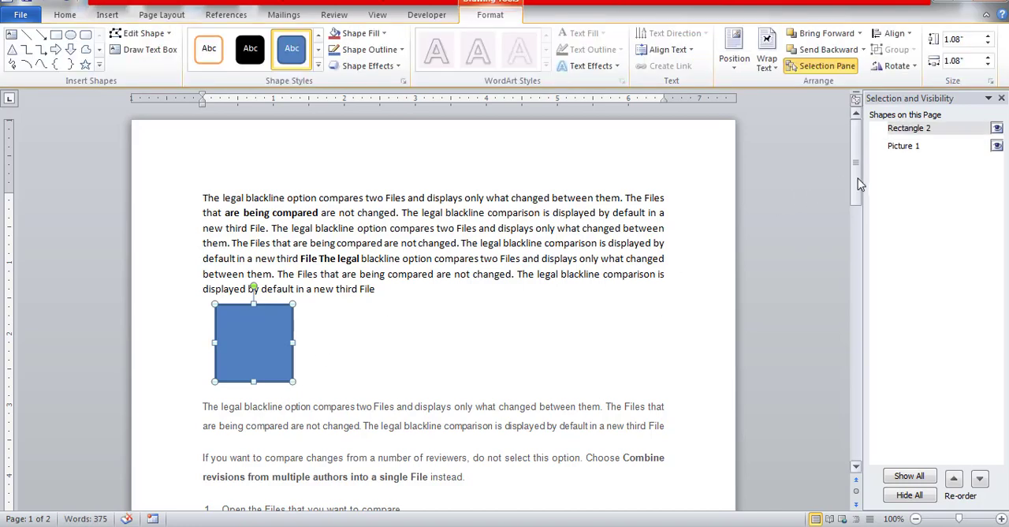
Select the Compare picture and the blue rectangle in turn to check their entries in the Selection Pane, and deselect them
{"action": "mouse_move", "coordinate": [858, 178]}
{"action": "left_mouse_down"}
{"action": "mouse_move", "coordinate": [859, 260]}
{"action": "mouse_move", "coordinate": [857, 250]}
{"action": "left_mouse_up"}
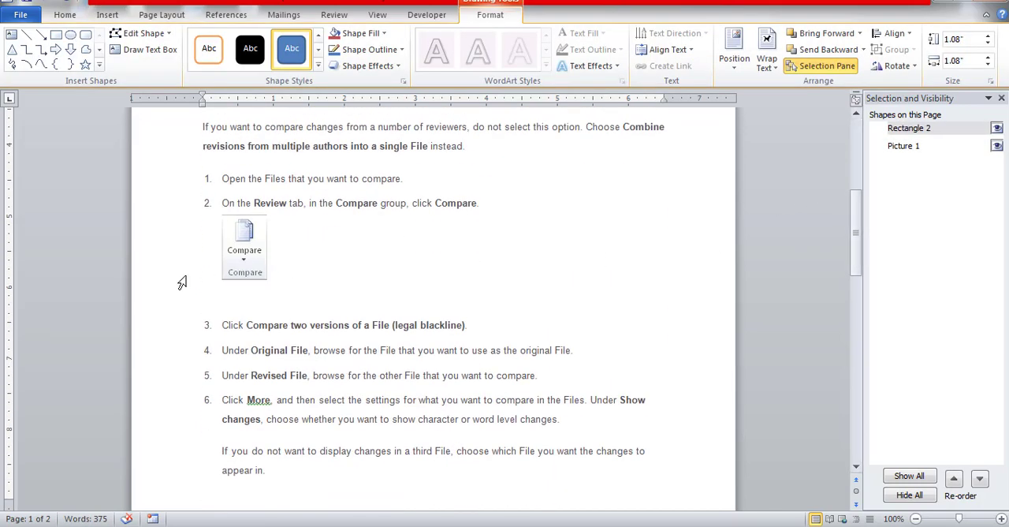
{"action": "left_click", "coordinate": [260, 279]}
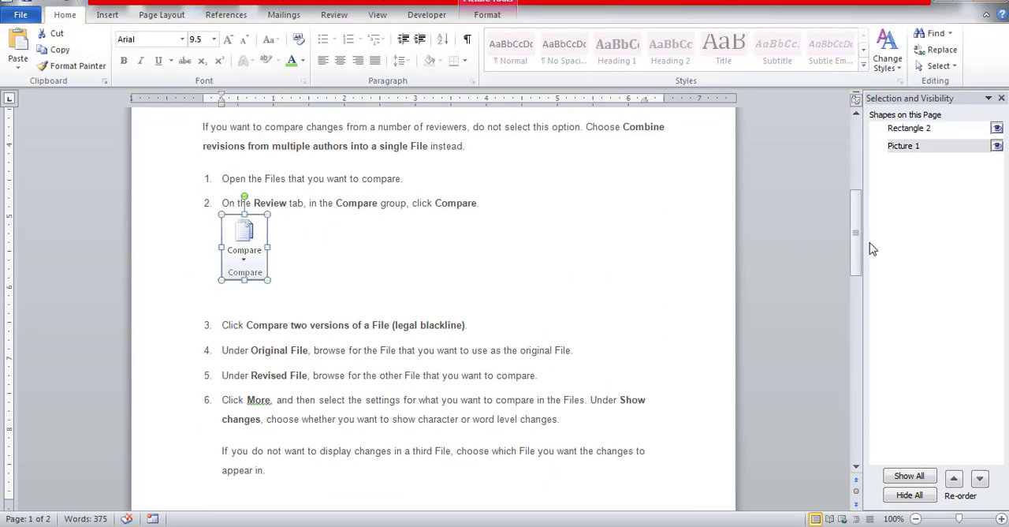
{"action": "left_click_drag", "start_coordinate": [857, 264], "coordinate": [856, 186]}
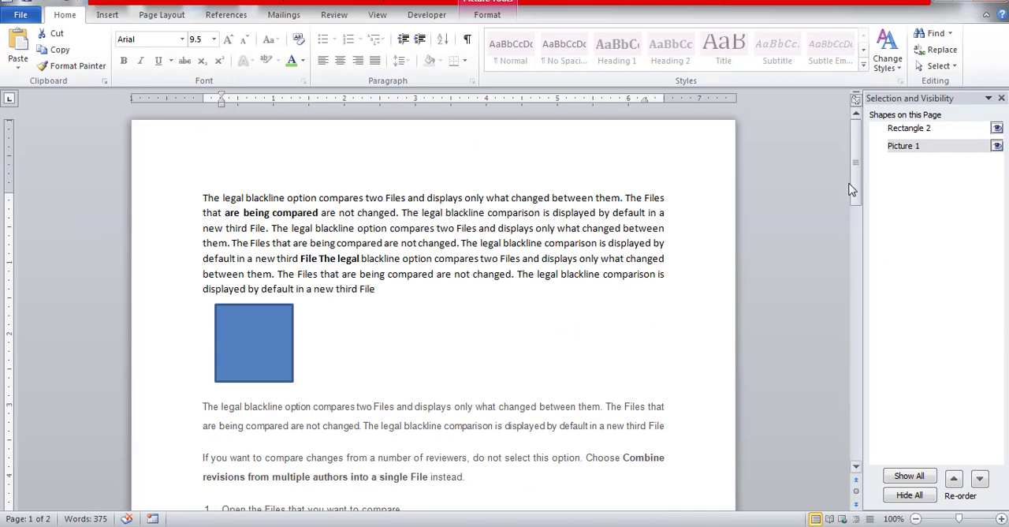
{"action": "left_click", "coordinate": [289, 374]}
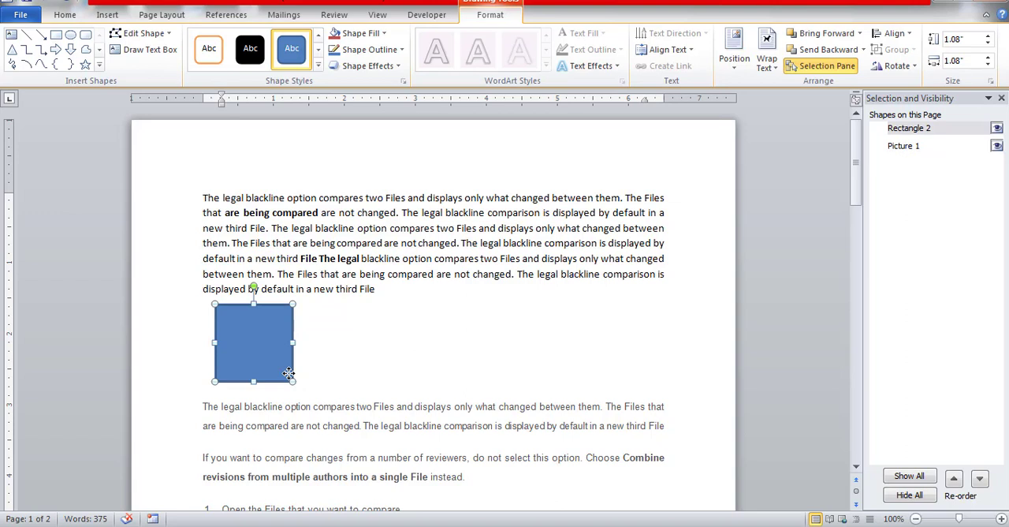
{"action": "left_click", "coordinate": [371, 348]}
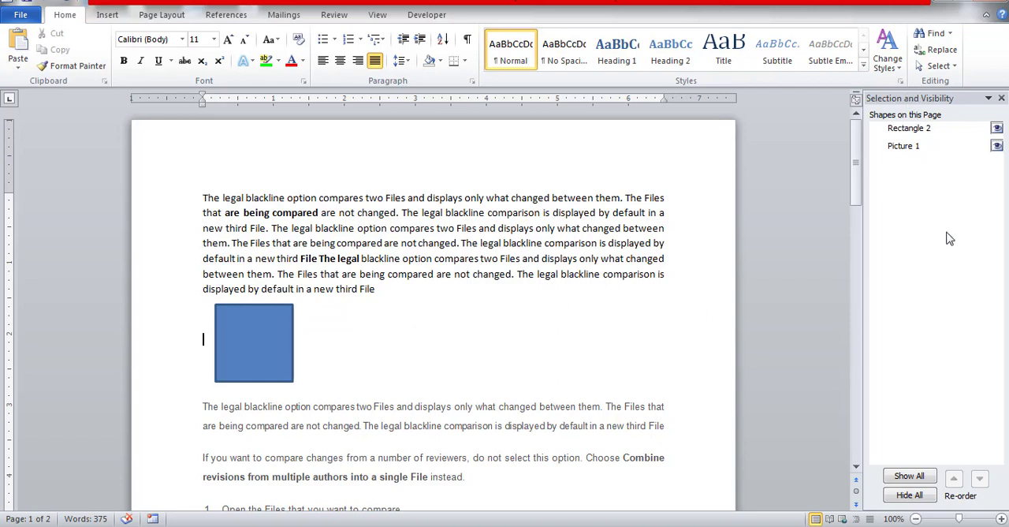
{"action": "left_click", "coordinate": [941, 66]}
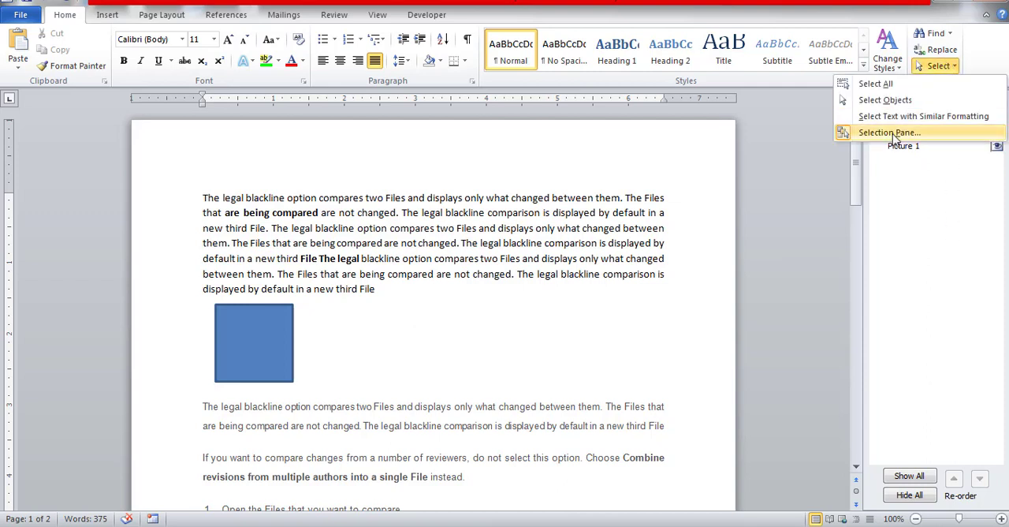
{"action": "left_click", "coordinate": [916, 224]}
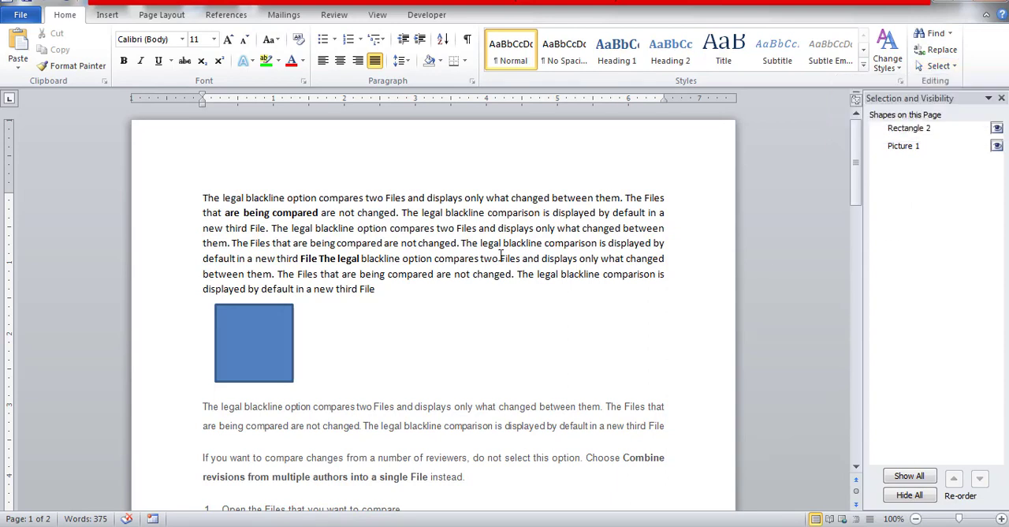
Hide the blue rectangle and show it again using its visibility setting in the Selection Pane, and close the pane
{"action": "left_click", "coordinate": [274, 349]}
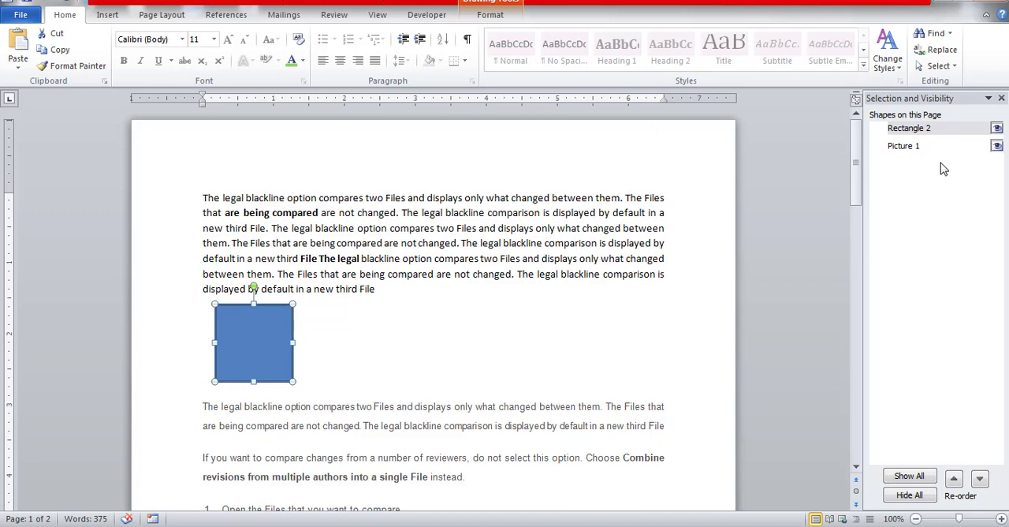
{"action": "left_click", "coordinate": [997, 128]}
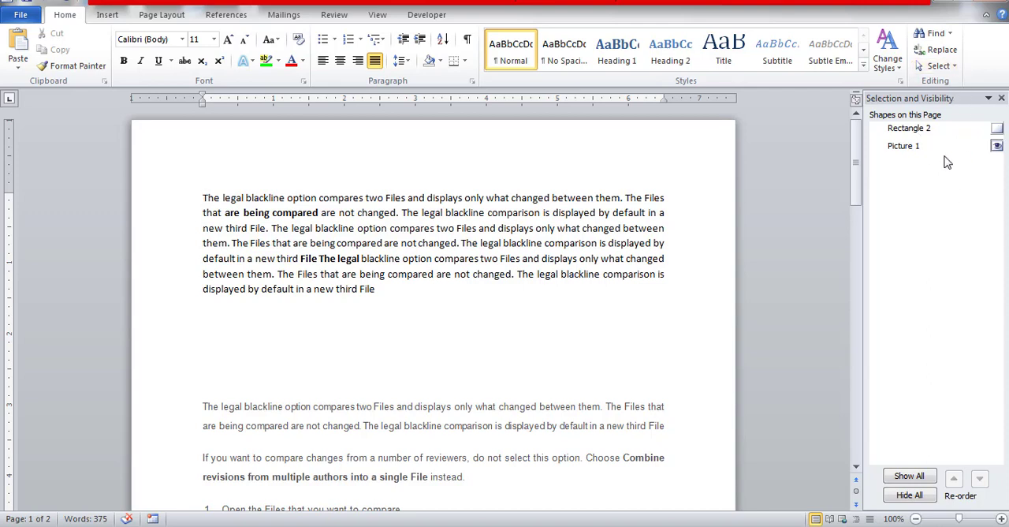
{"action": "left_click", "coordinate": [997, 129]}
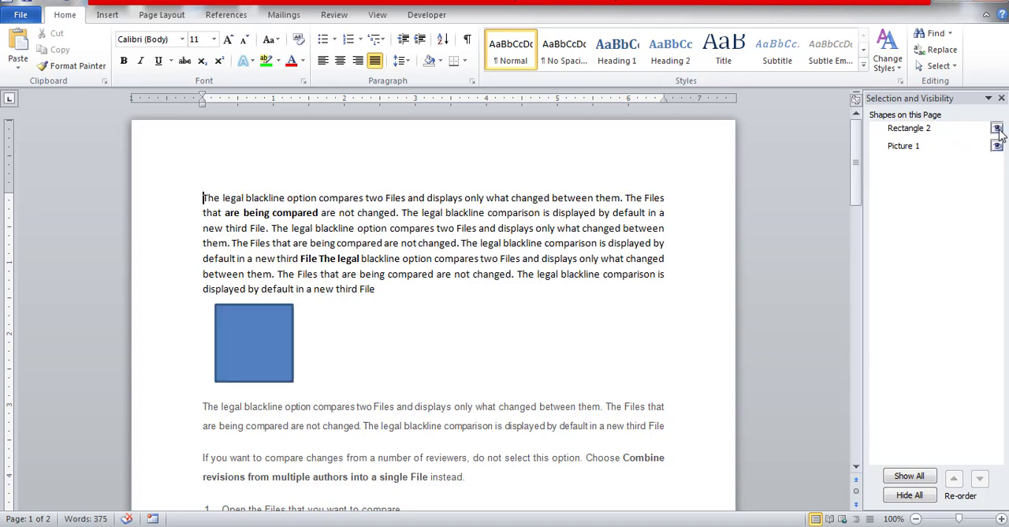
{"action": "left_click", "coordinate": [1001, 98]}
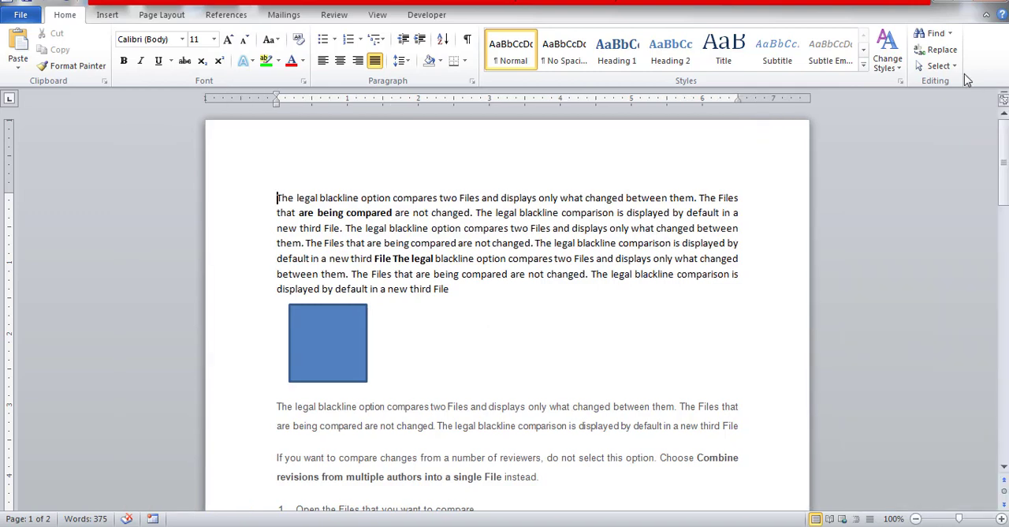
{"action": "left_click", "coordinate": [952, 69]}
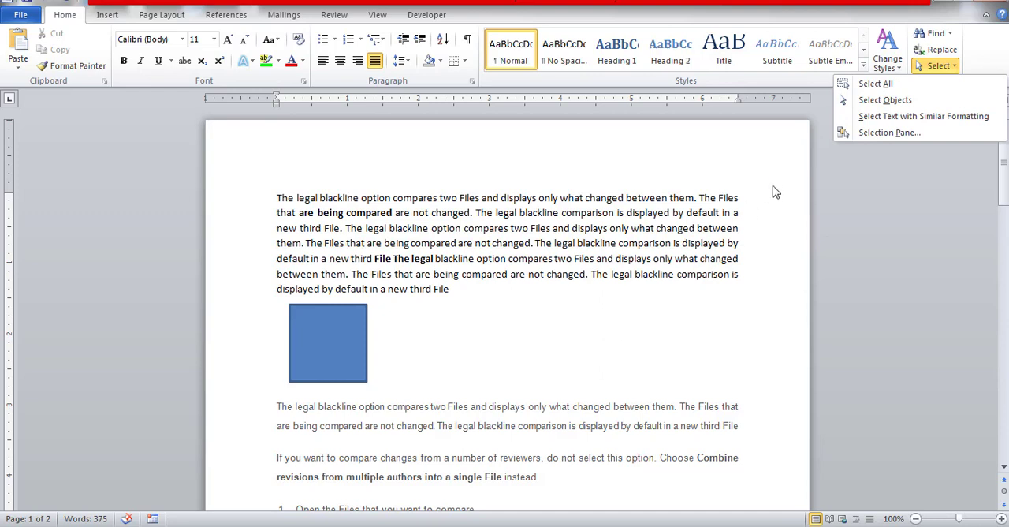
{"action": "left_click", "coordinate": [951, 35]}
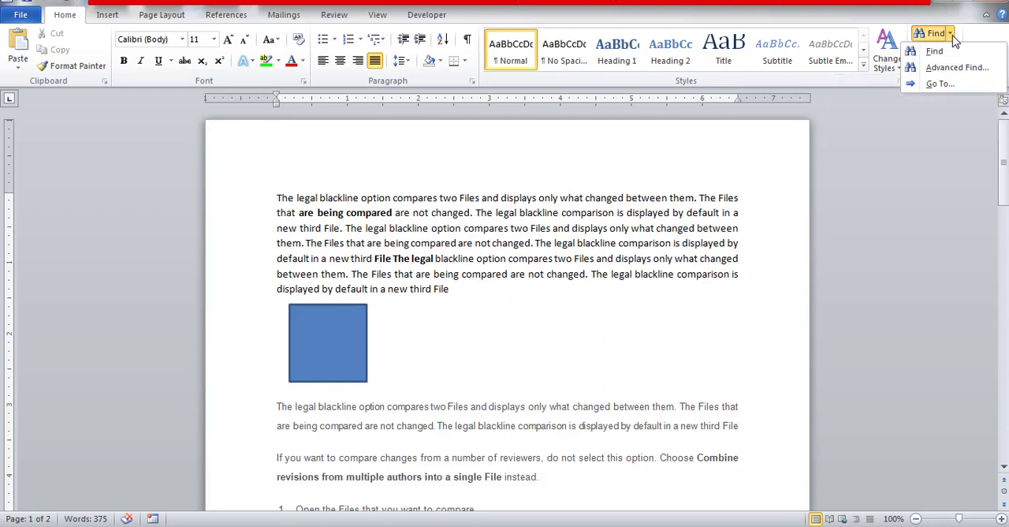
{"action": "left_click", "coordinate": [952, 36]}
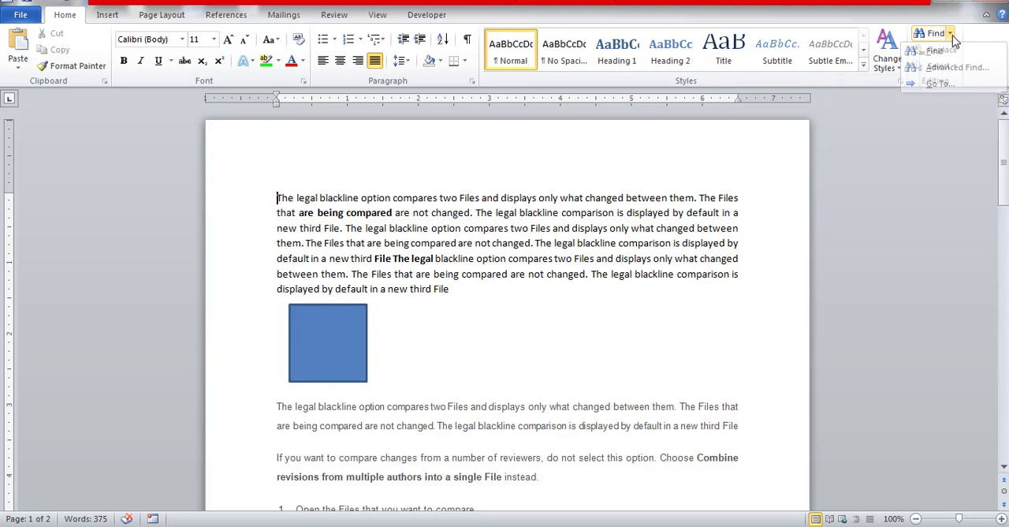
{"action": "left_click", "coordinate": [953, 68]}
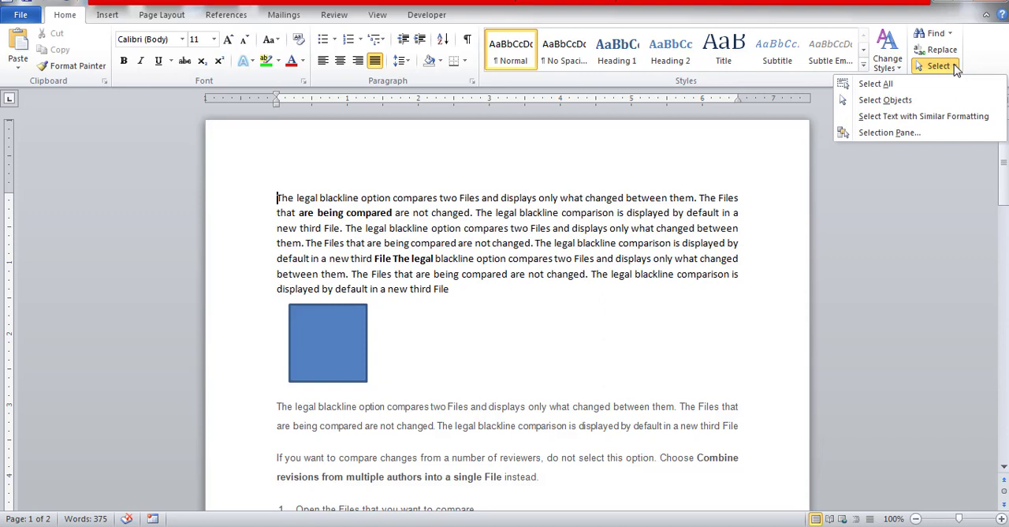
{"action": "left_click", "coordinate": [553, 311]}
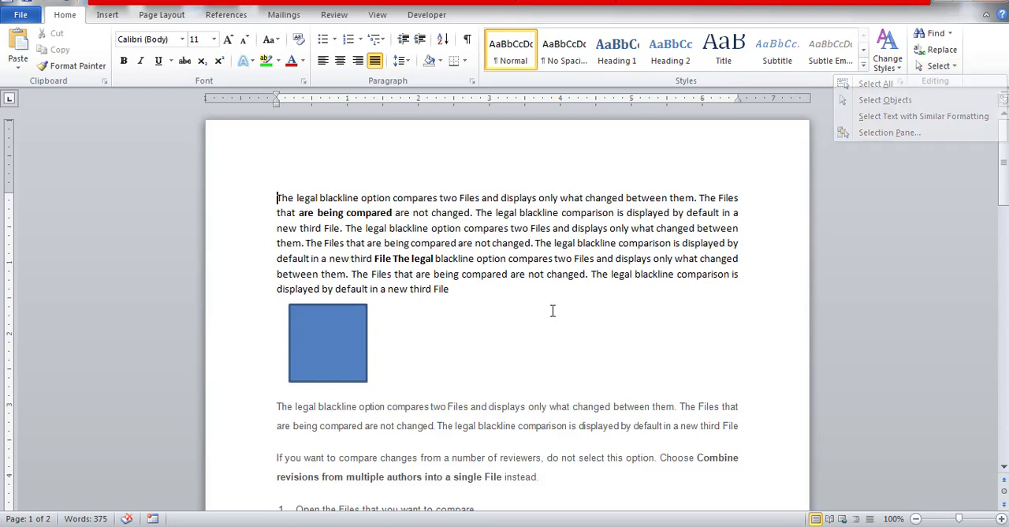